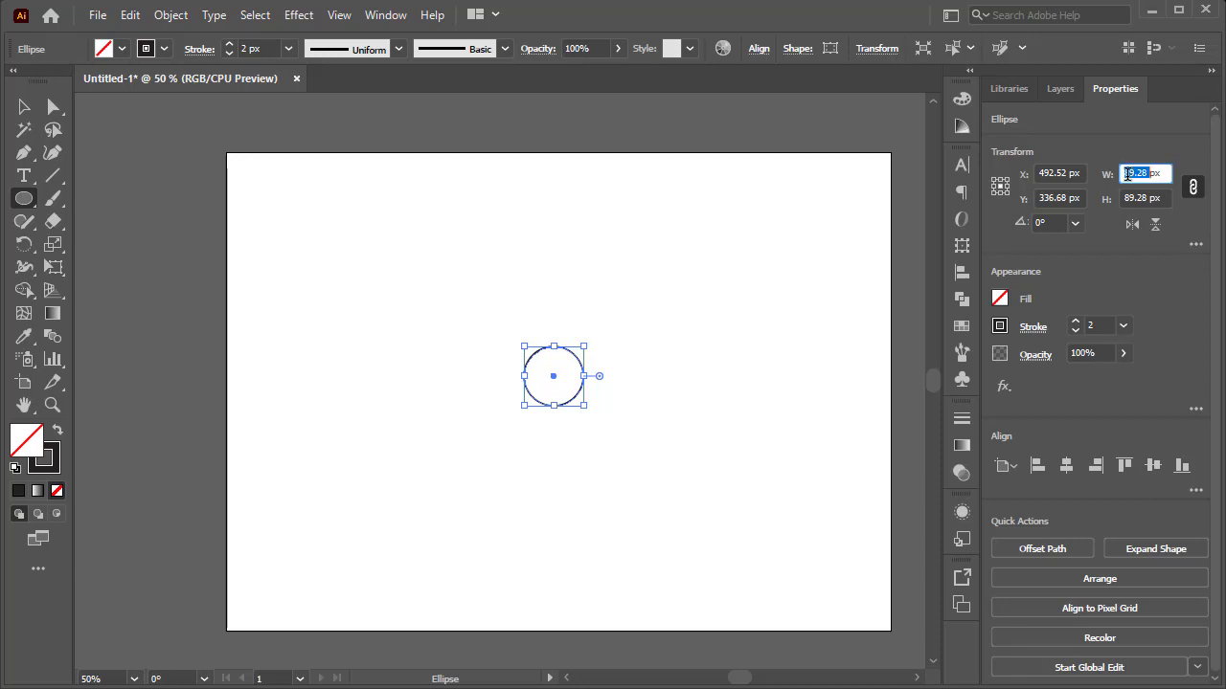
Step: Set the circle's diameter to 90 px and paste a concentric copy in front, sized 120 px
text(90)
key(Return)
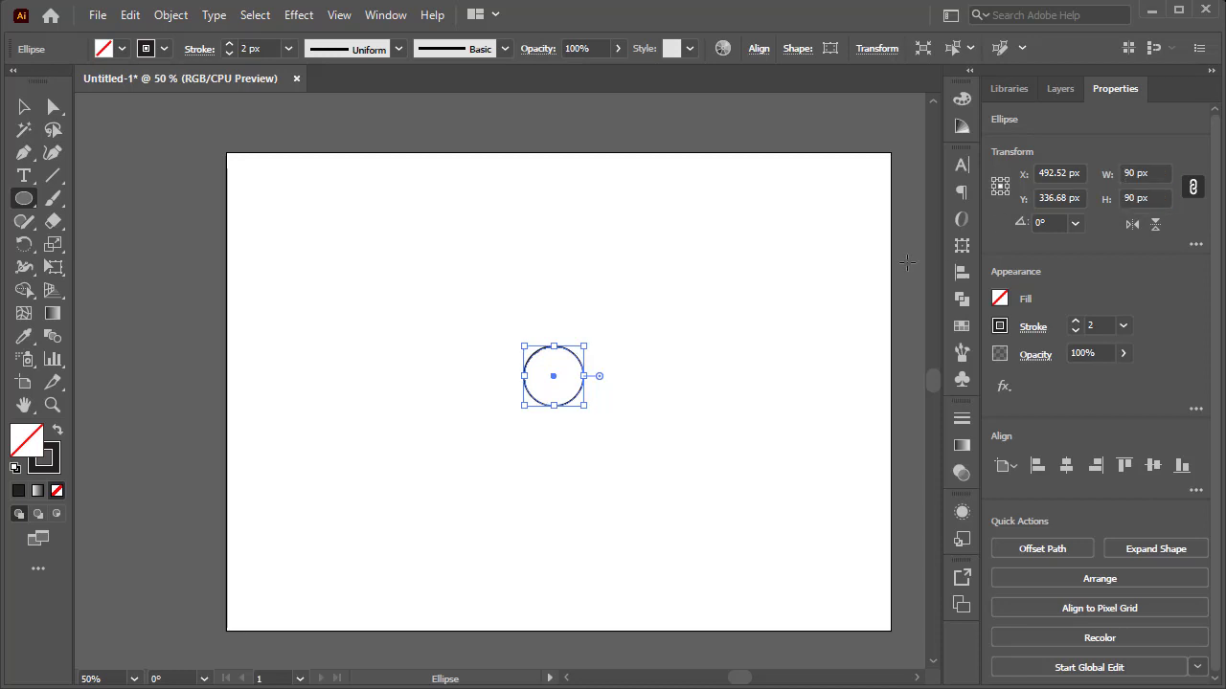
click(129, 14)
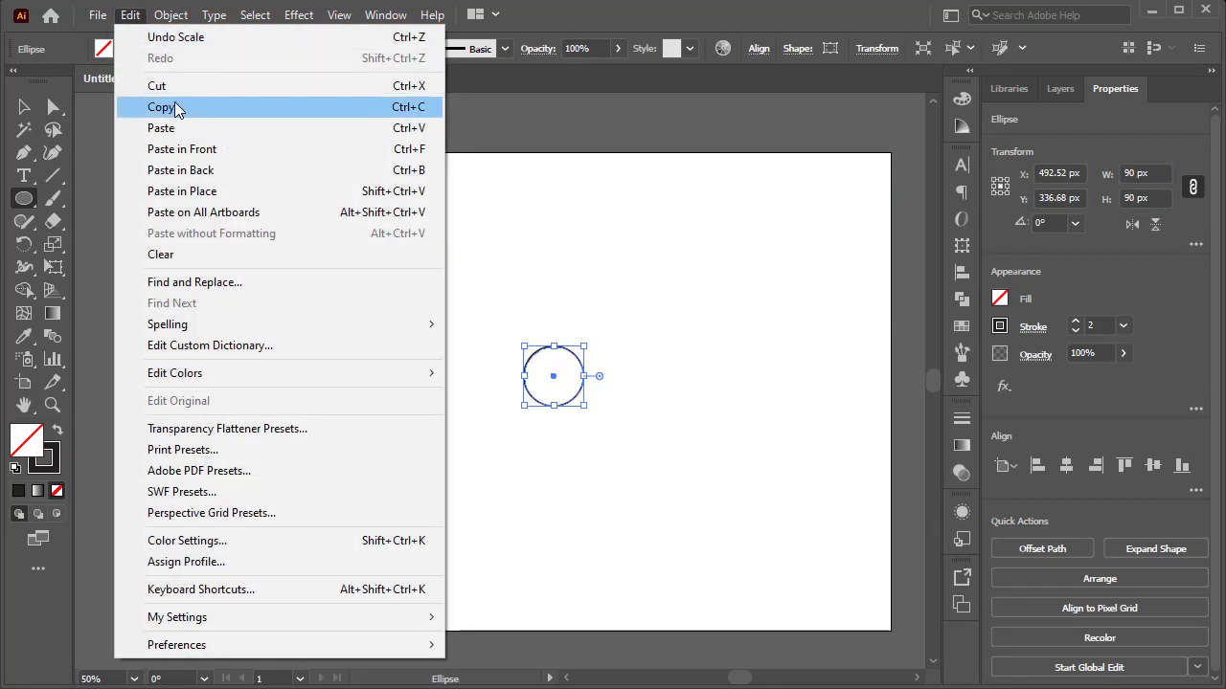
click(177, 106)
click(130, 15)
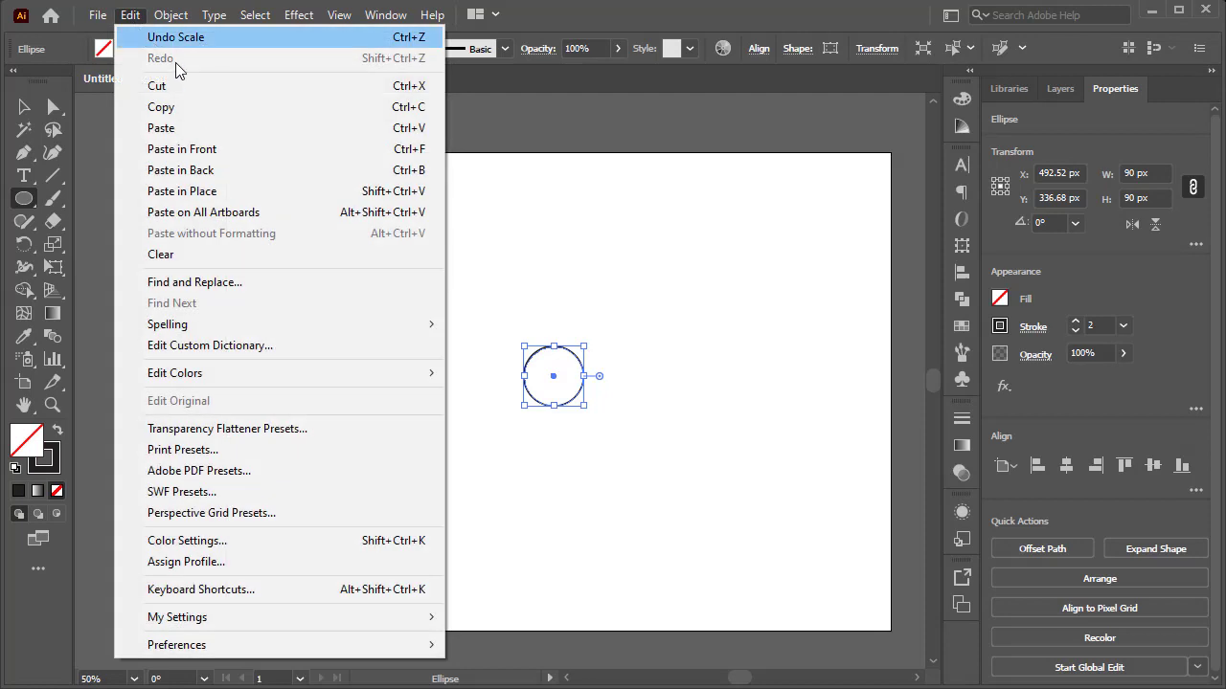
click(257, 157)
click(1121, 176)
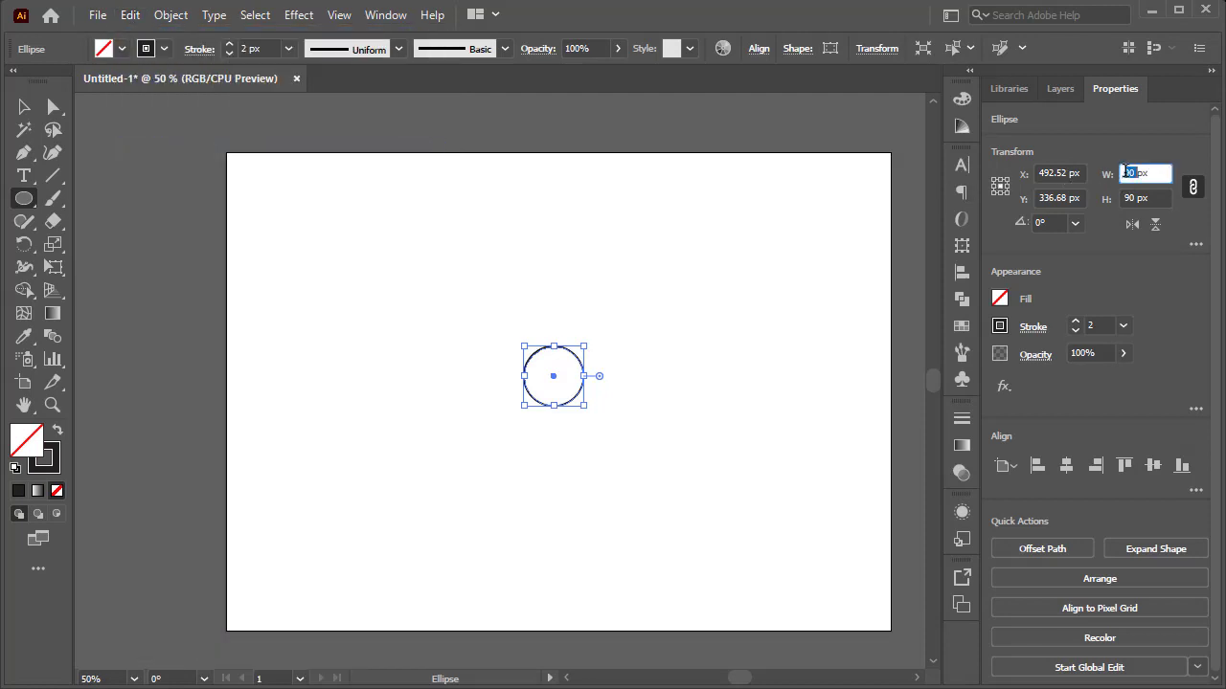
text(120)
key(Return)
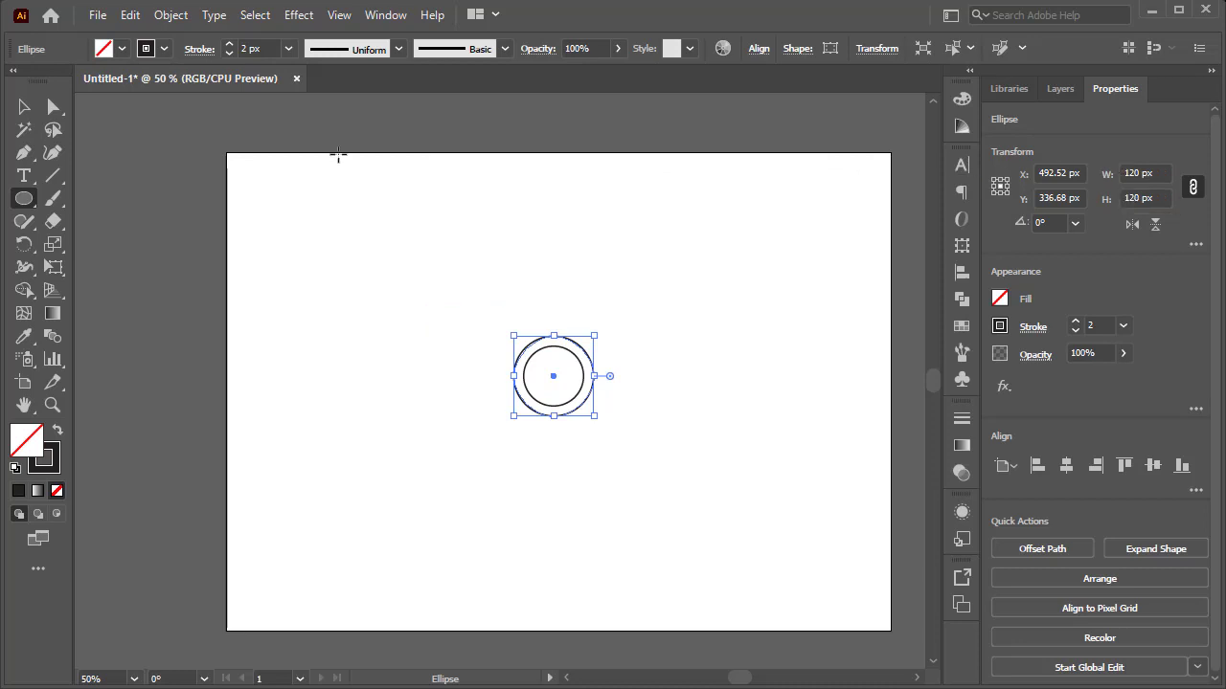
Step: Paste a copy of the 120 px circle in front and set its diameter to 160 px
click(36, 110)
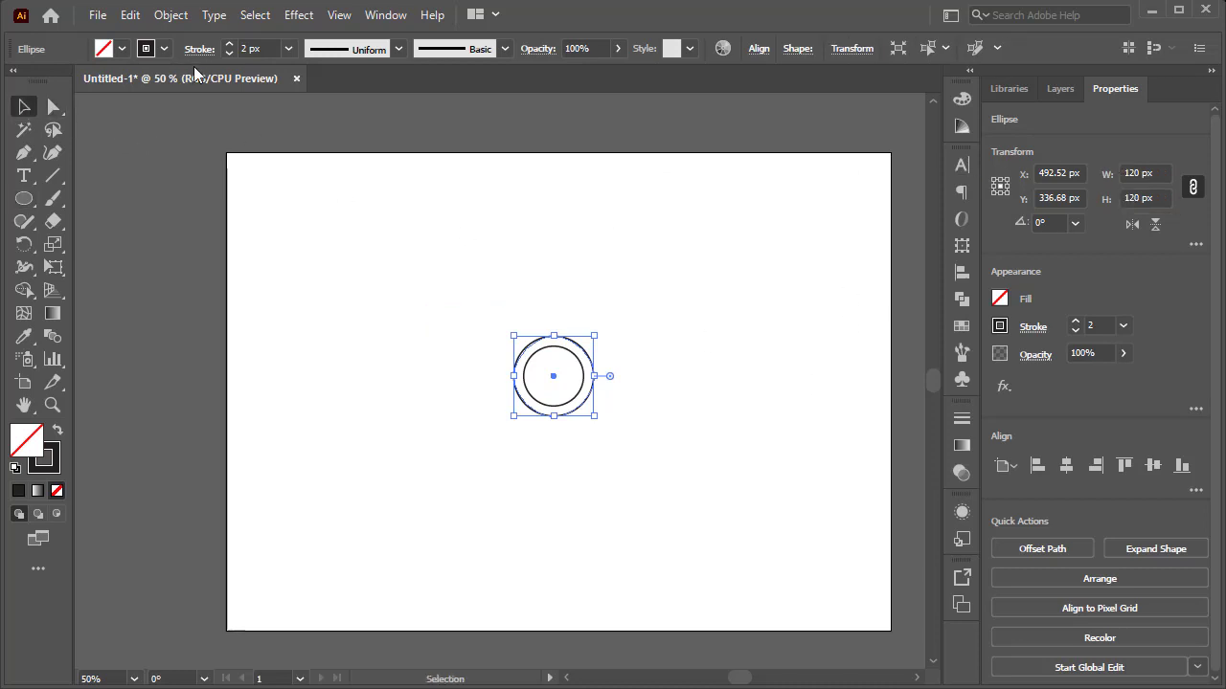
click(132, 15)
click(258, 115)
click(124, 16)
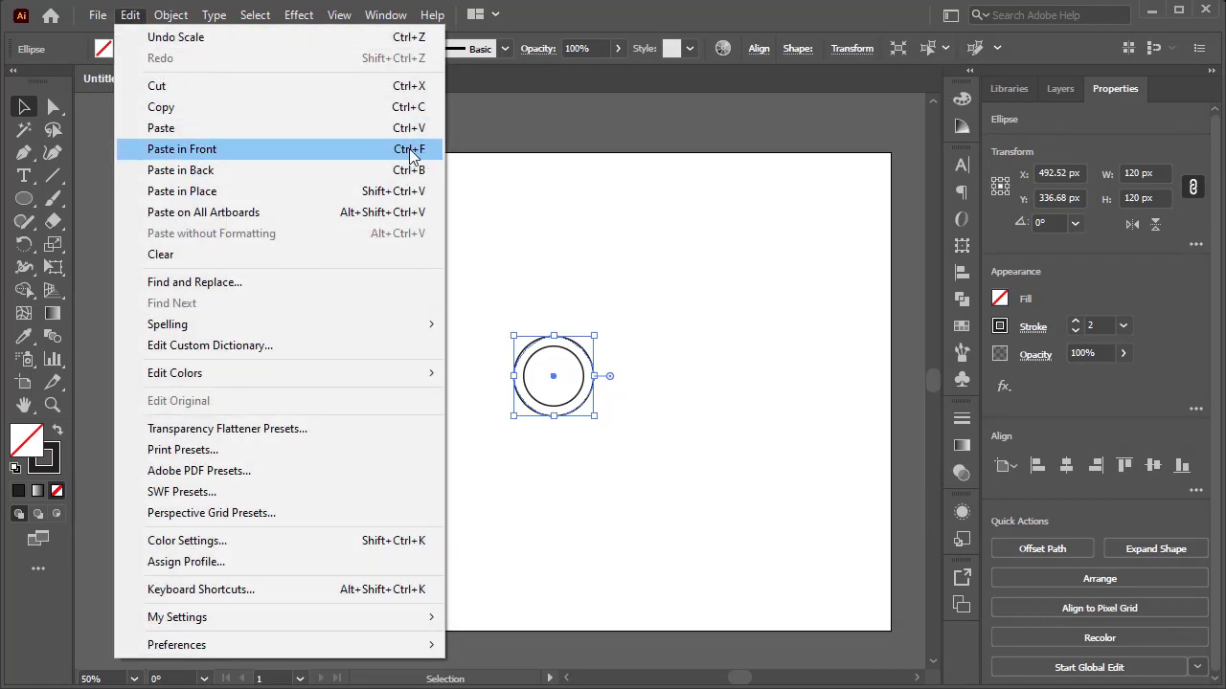
click(412, 155)
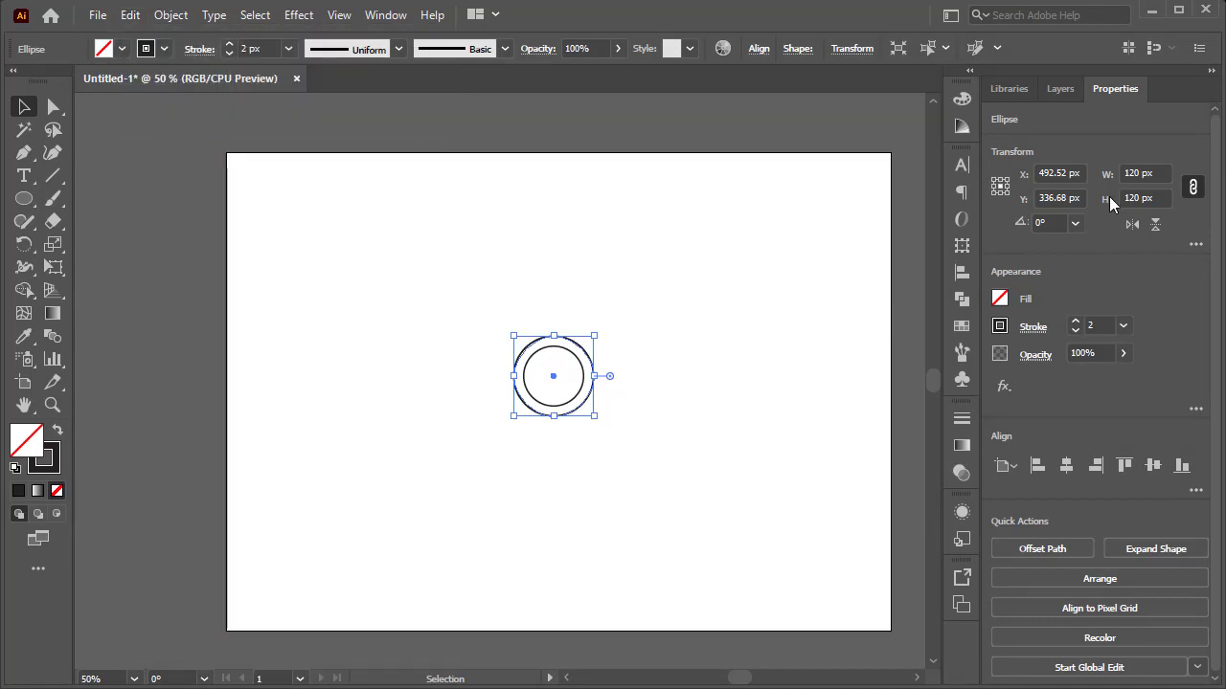
click(1132, 173)
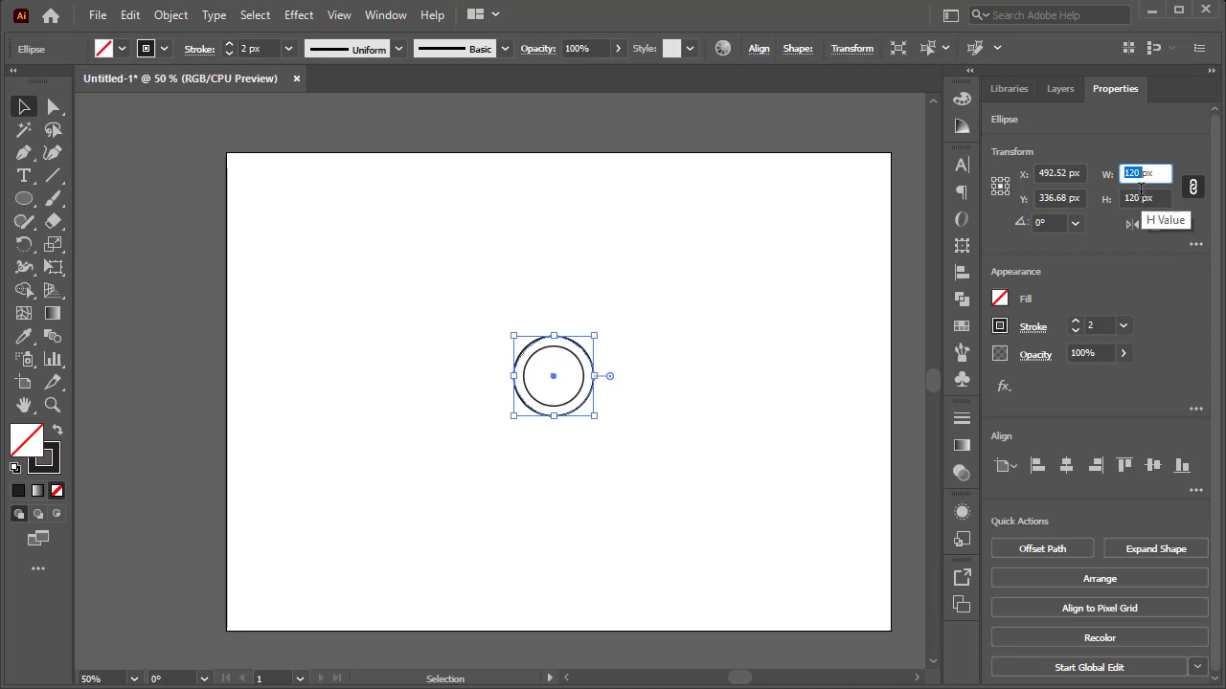
text(160)
key(Return)
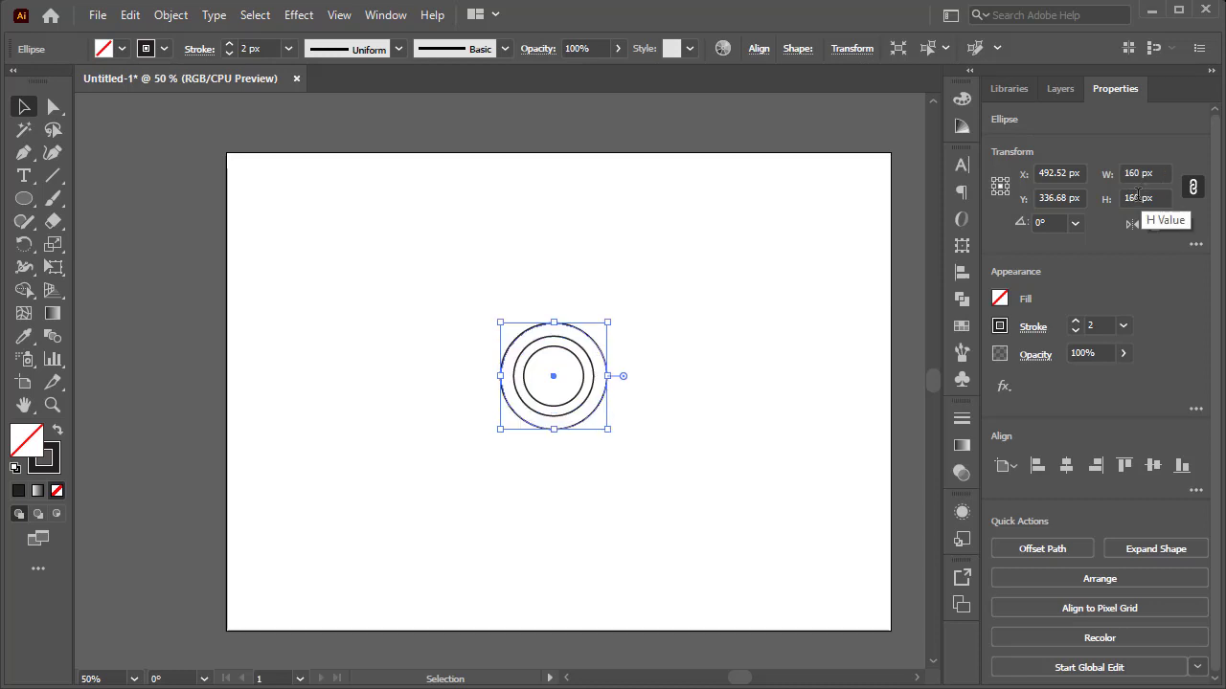
Step: Add another concentric circle around the 160 px one with a diameter of 190 px
key(a)
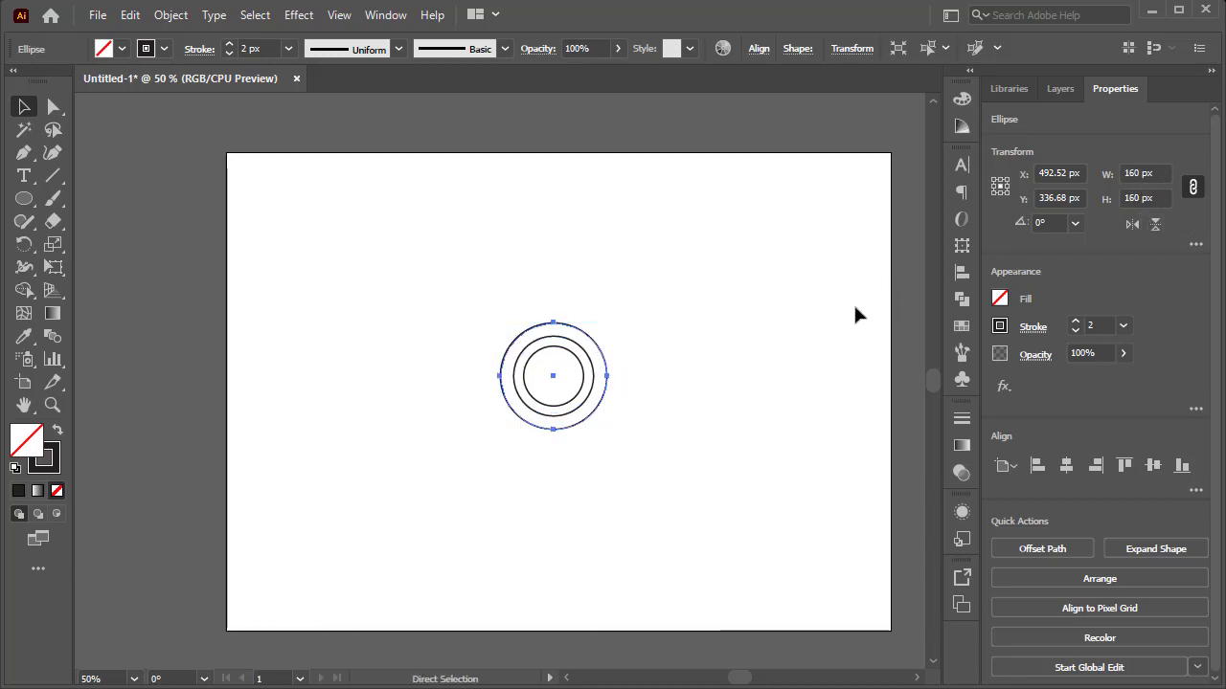
double_click(1135, 172)
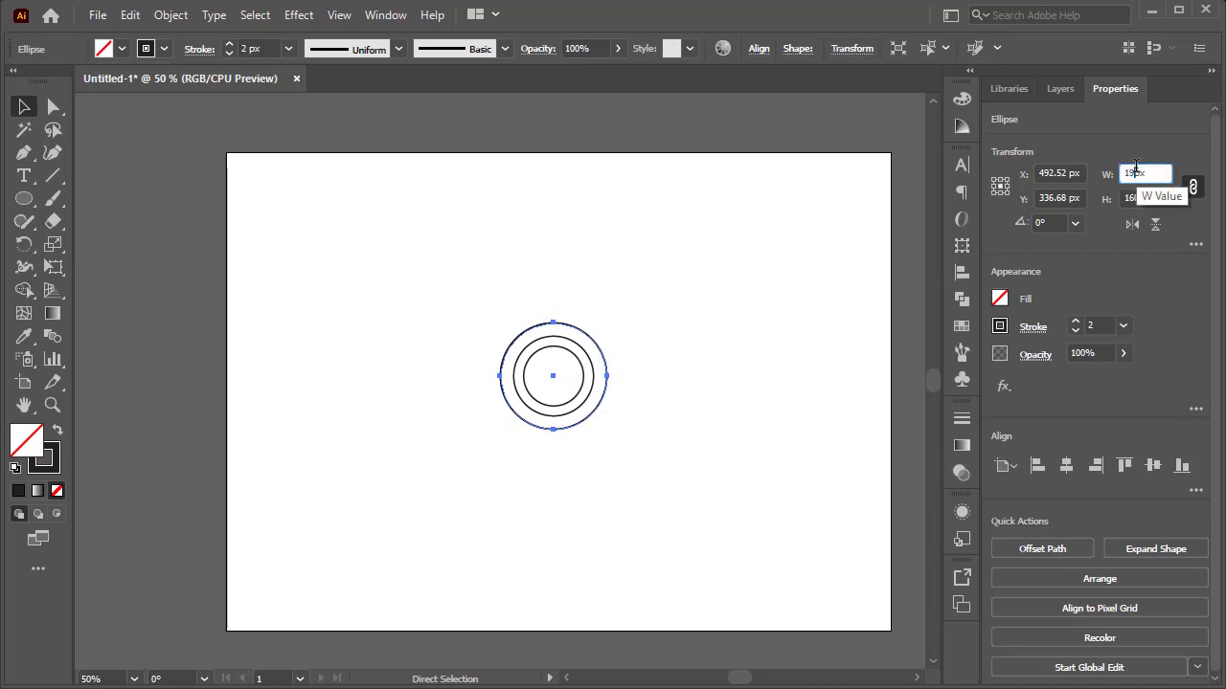
key(Return)
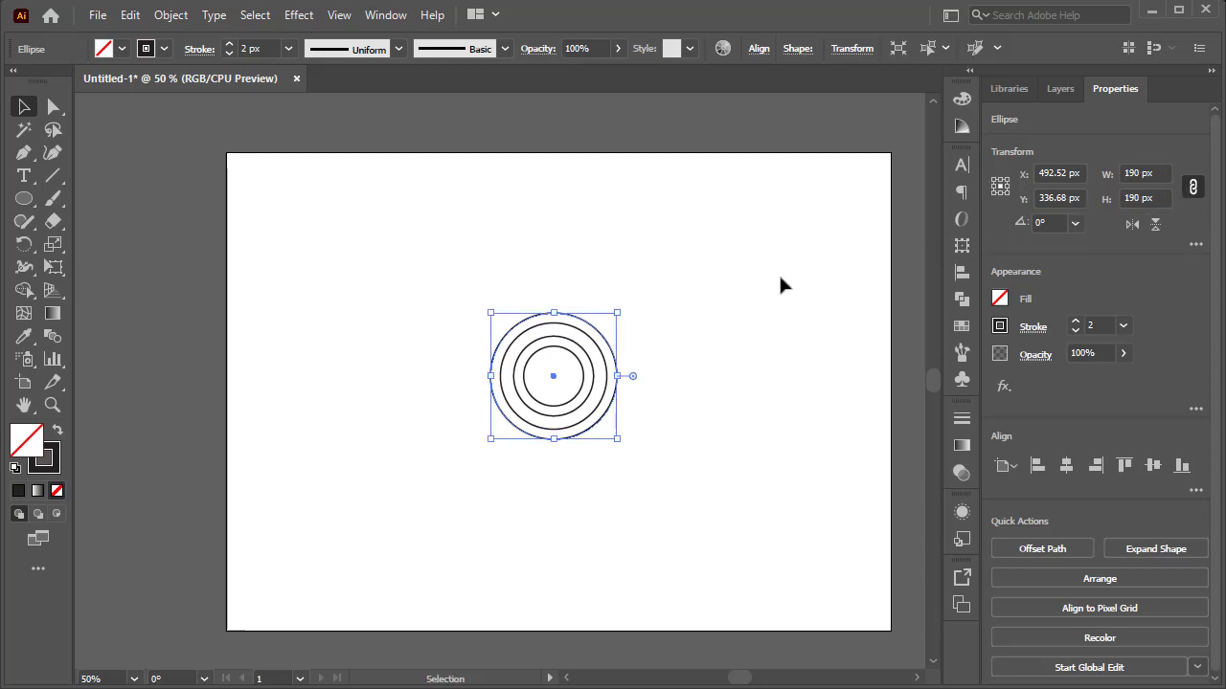
Step: Scale the two outer circles from their centre to about 225 px overall and add an enlarged concentric copy of the pair
click(673, 319)
drag(623, 308, 586, 354)
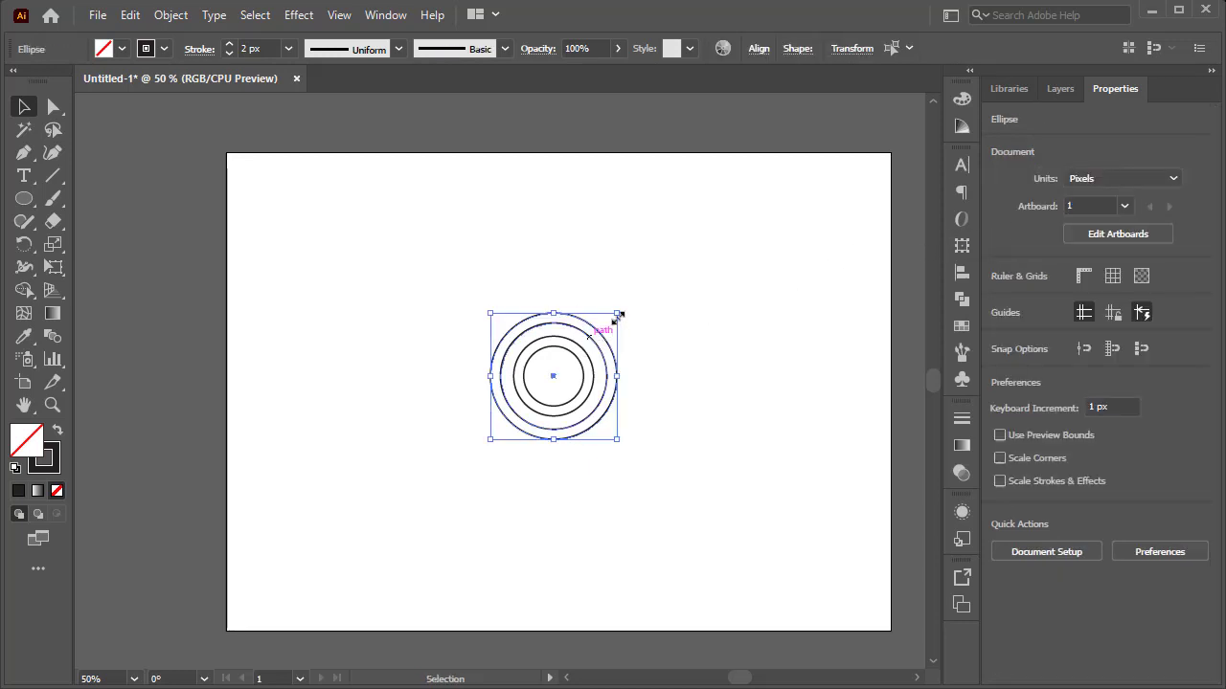
drag(620, 314, 633, 303)
click(664, 297)
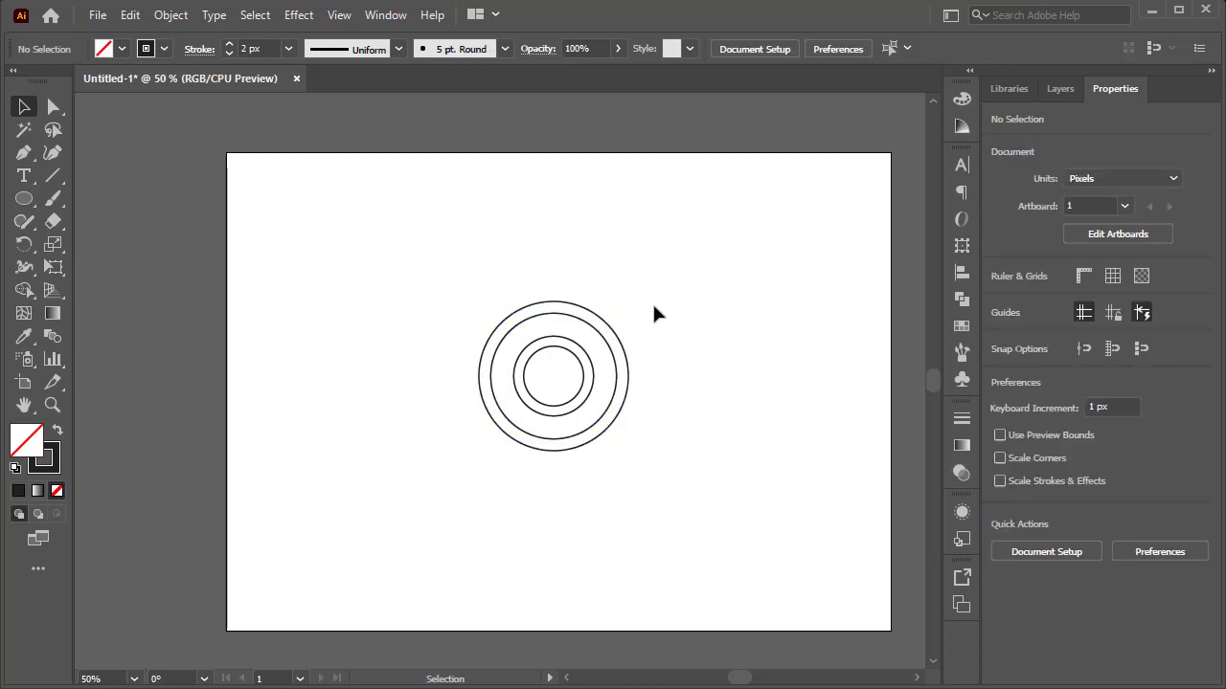
drag(638, 316, 590, 347)
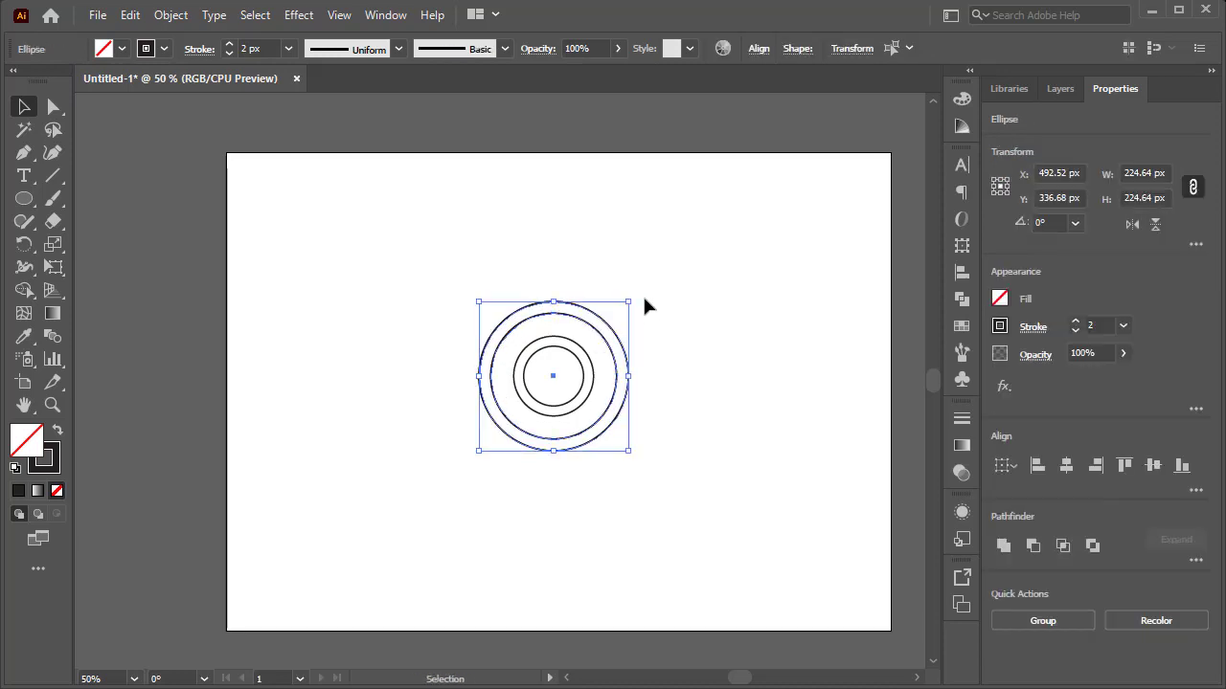
drag(628, 296, 661, 265)
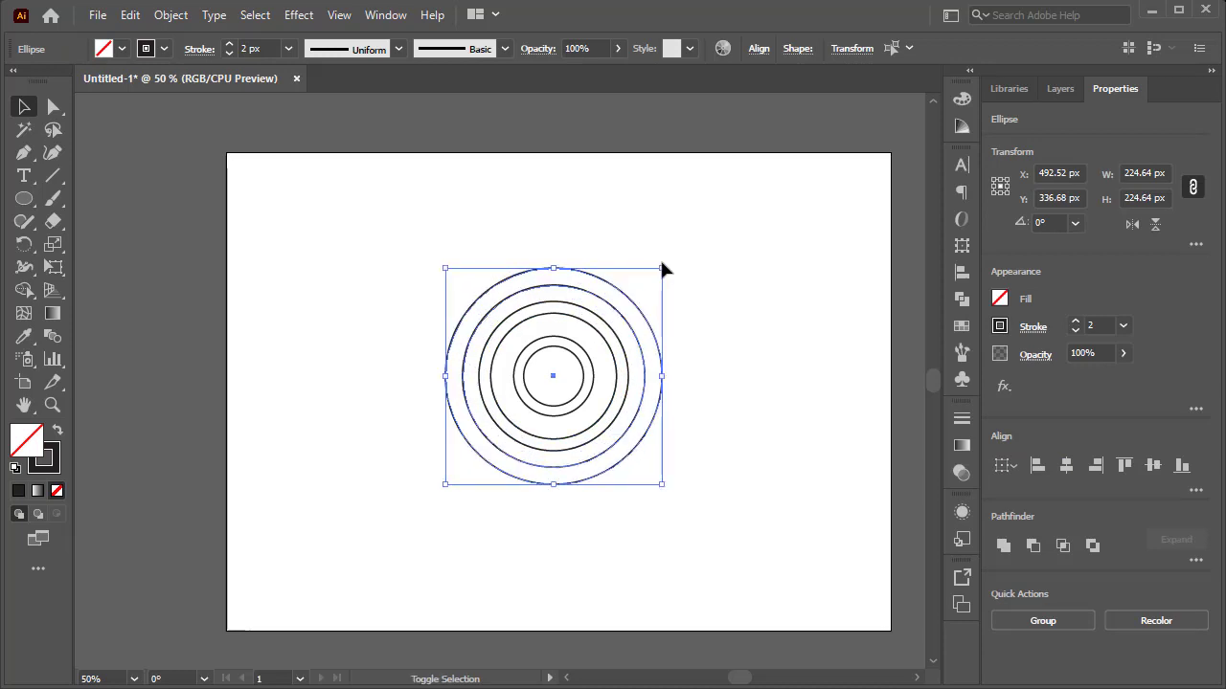
click(665, 279)
click(624, 313)
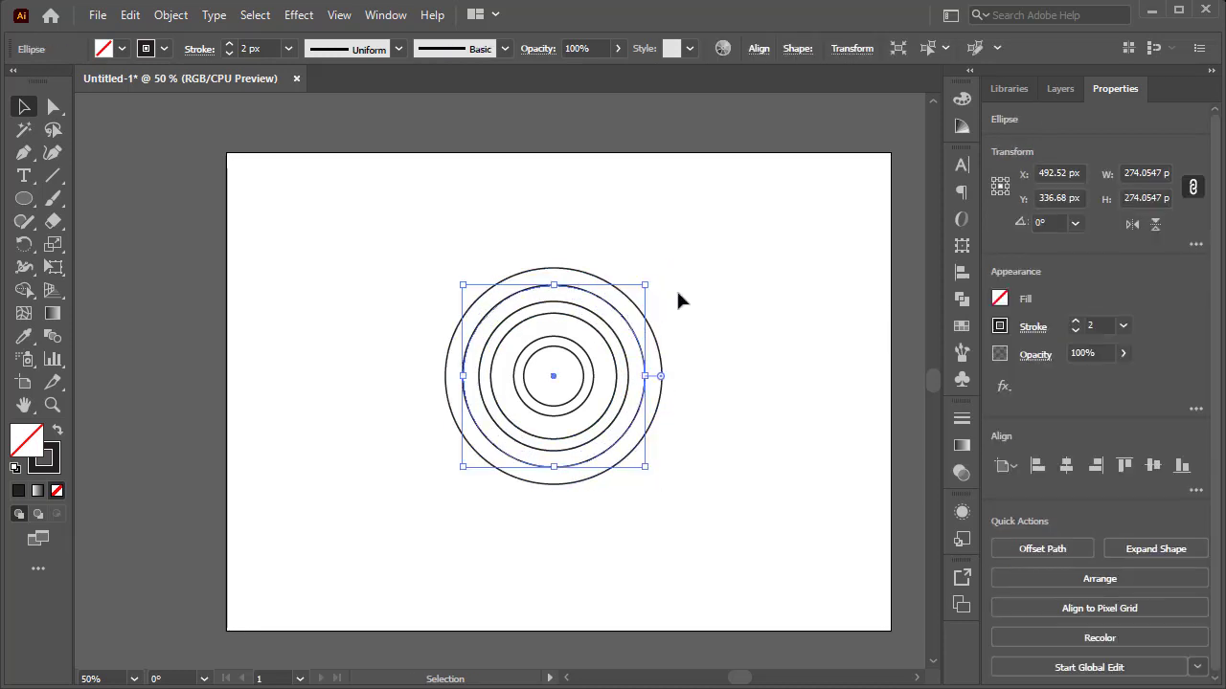
Step: Undo the added outer rings back to the 90 px and 120 px circles
key(ctrl+z)
key(ctrl+z)
key(ctrl+z)
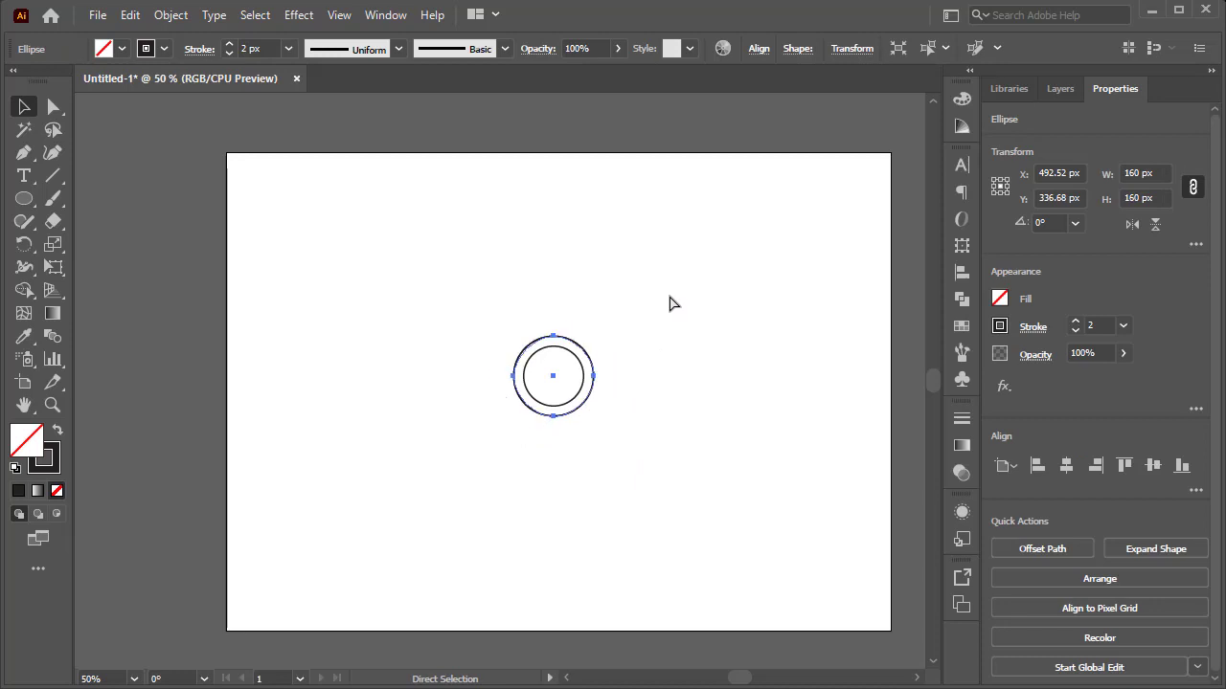
Step: Copy the 120 px circle and paste the duplicate in front of it
click(628, 330)
scroll(576, 334, up, 2)
click(578, 356)
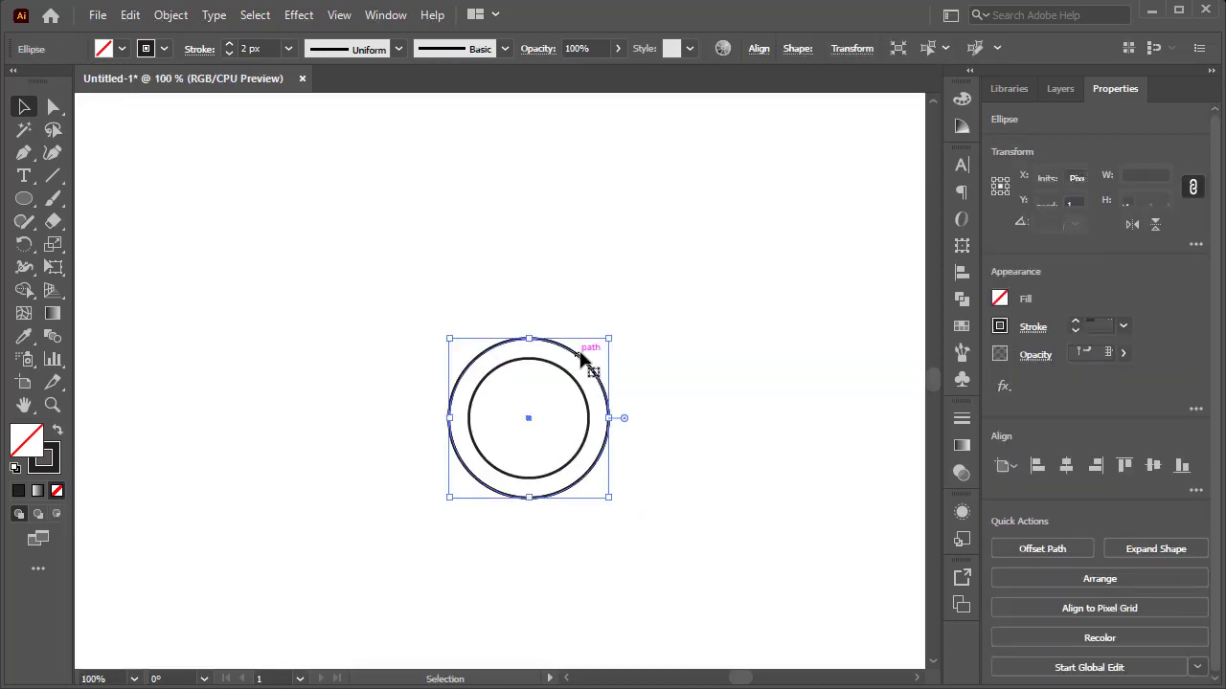
click(615, 249)
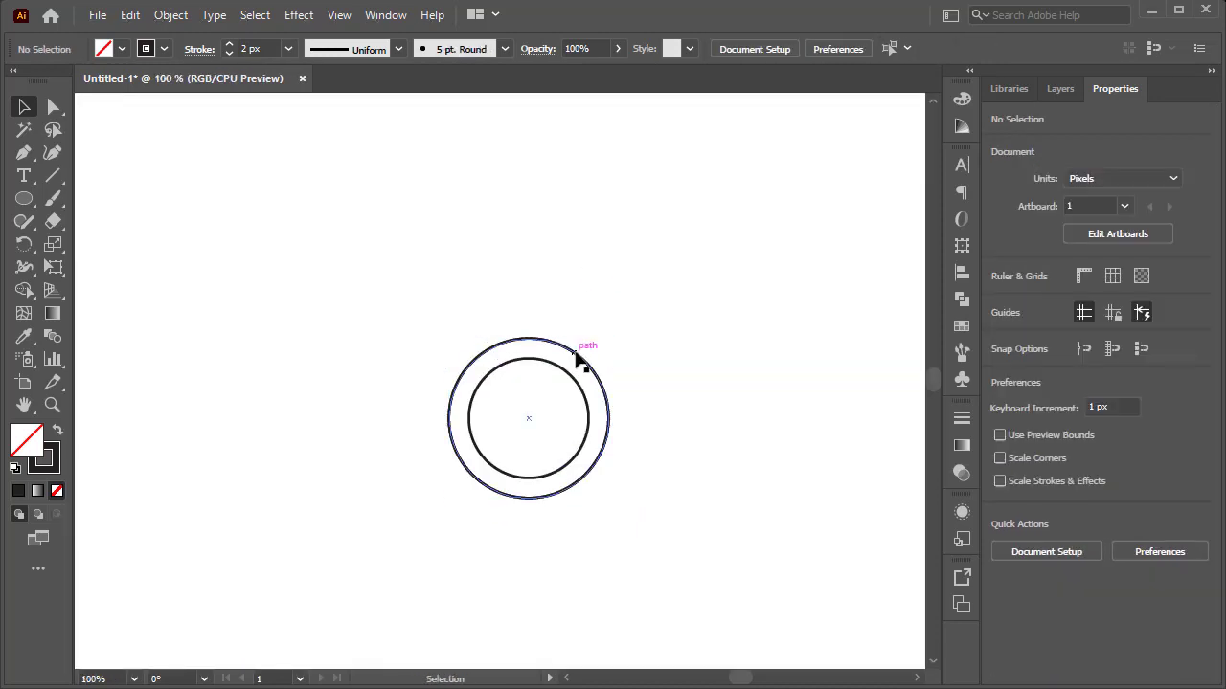
click(576, 354)
click(142, 15)
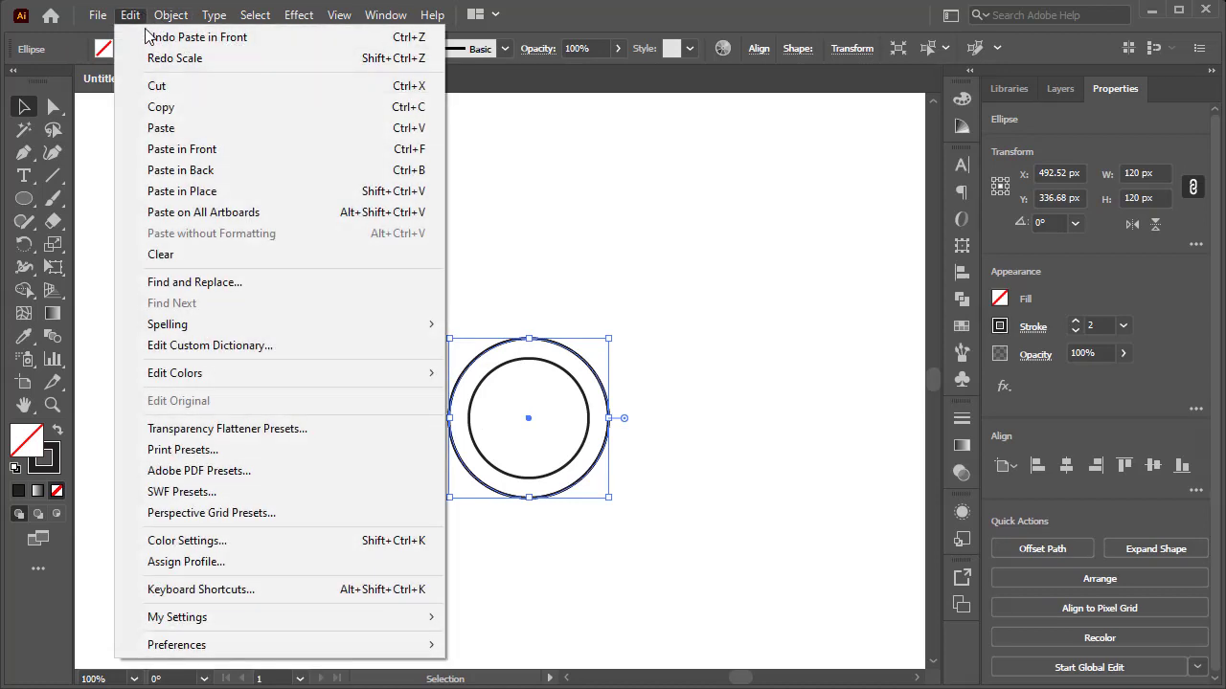
click(188, 107)
click(130, 15)
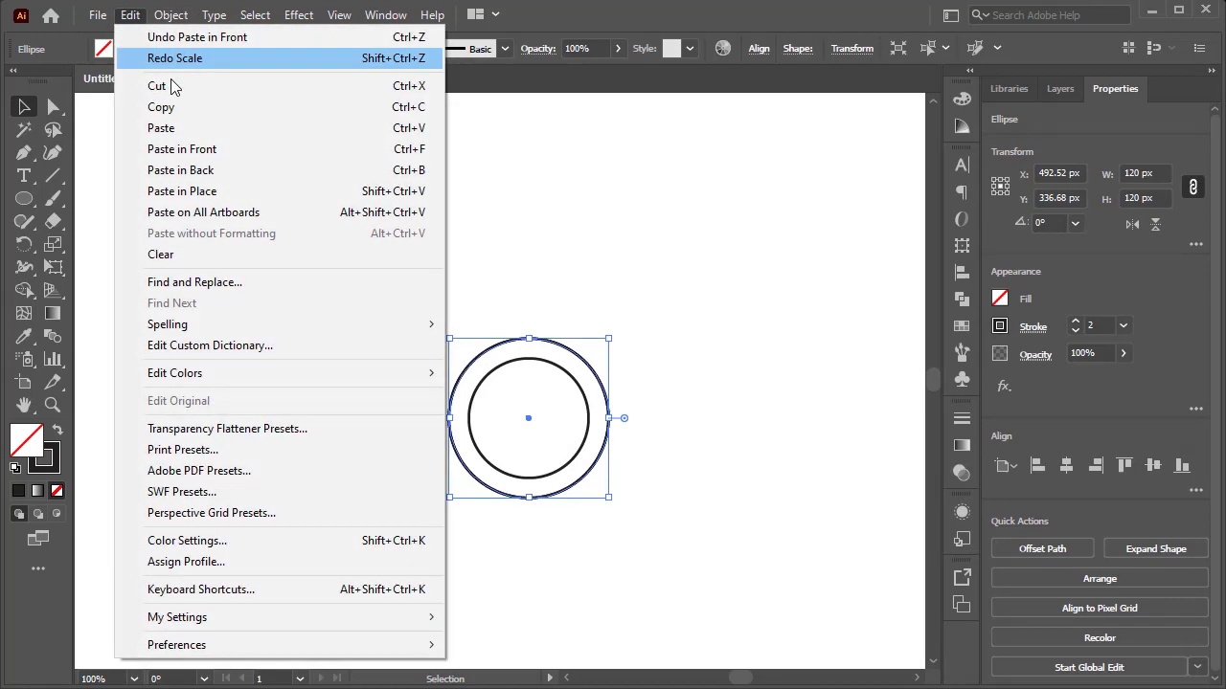
click(260, 152)
Step: Scale pasted circle copies outward from the shared centre to form four larger rings, the outermost about 313 px wide
drag(614, 339, 738, 211)
key(ctrl+c)
key(ctrl+f)
key(ctrl+c)
key(ctrl+f)
key(ctrl+c)
key(ctrl+f)
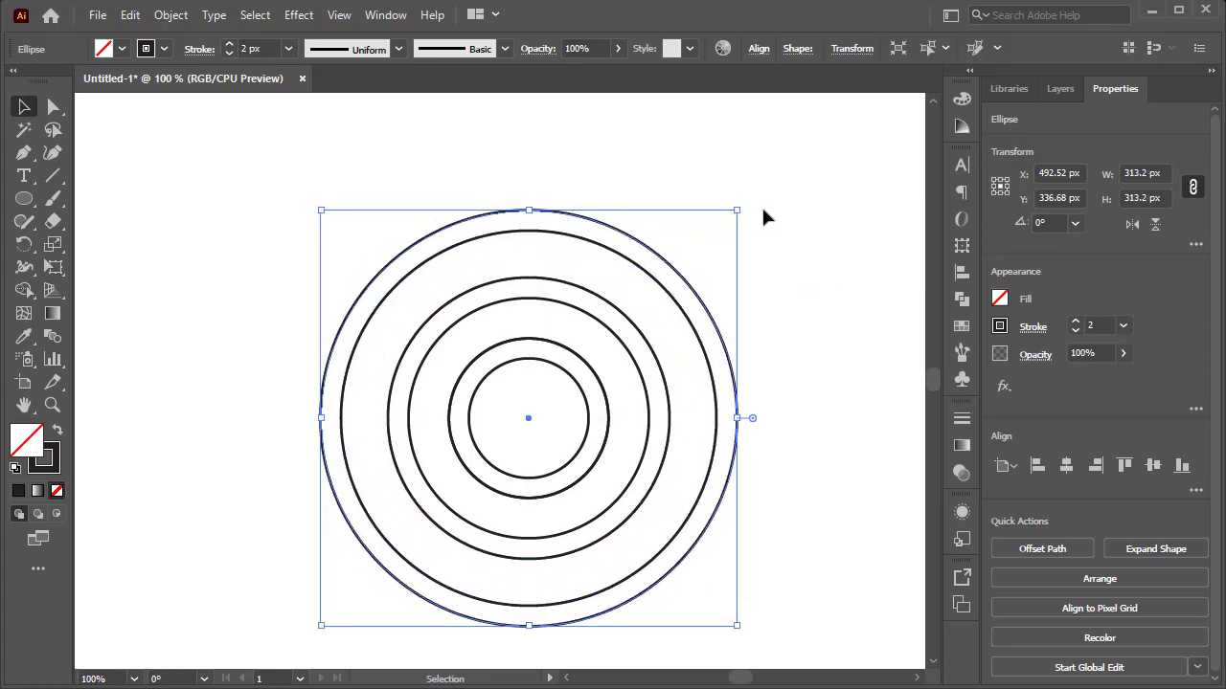
click(783, 265)
scroll(779, 287, down, 1)
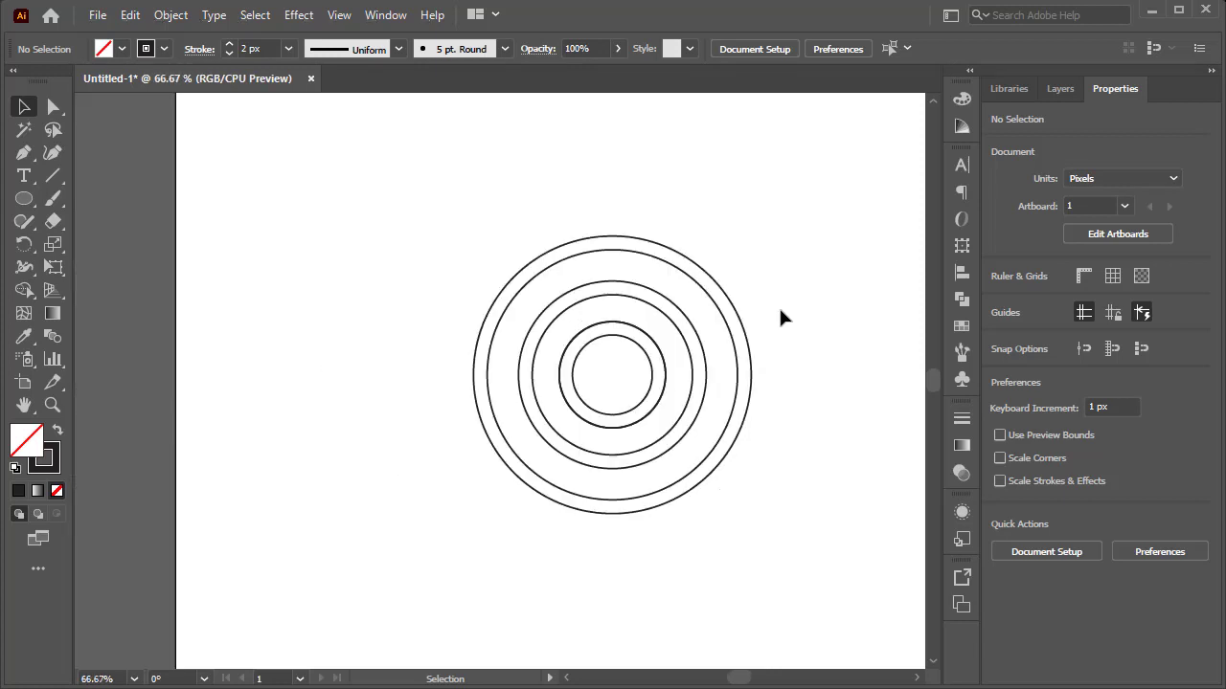
Step: Draw a vertical line about 567 px long centred on the concentric circles
drag(819, 321, 761, 309)
click(53, 175)
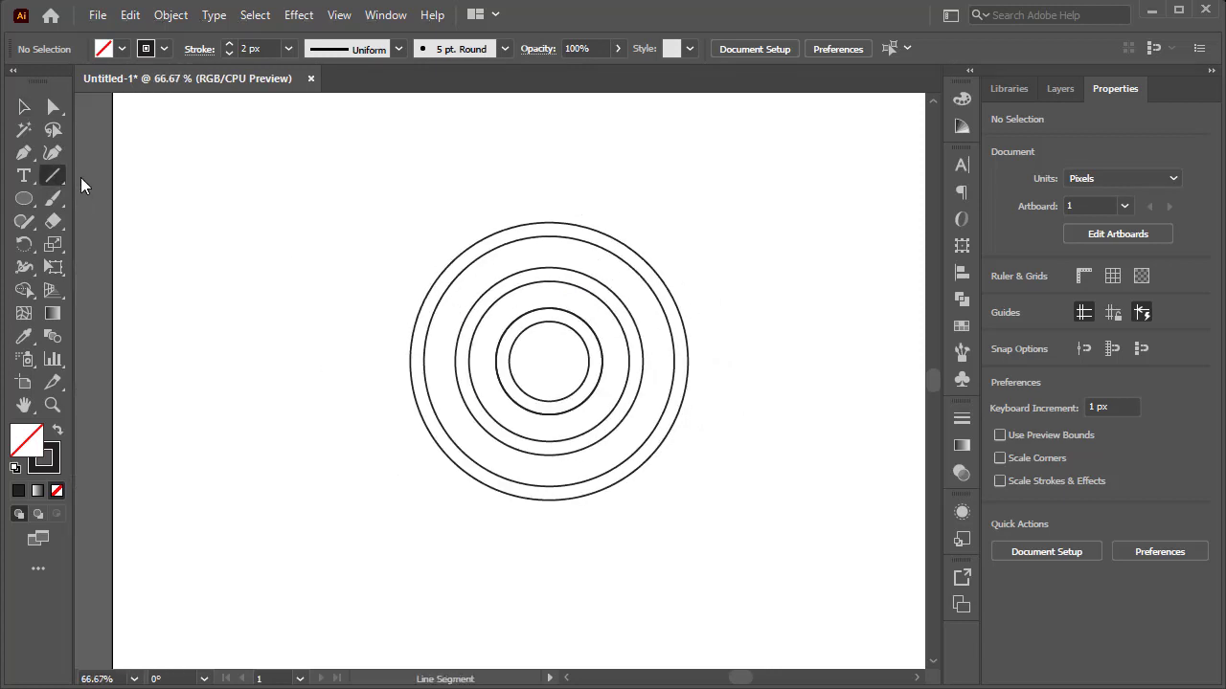
drag(549, 359, 553, 110)
click(24, 106)
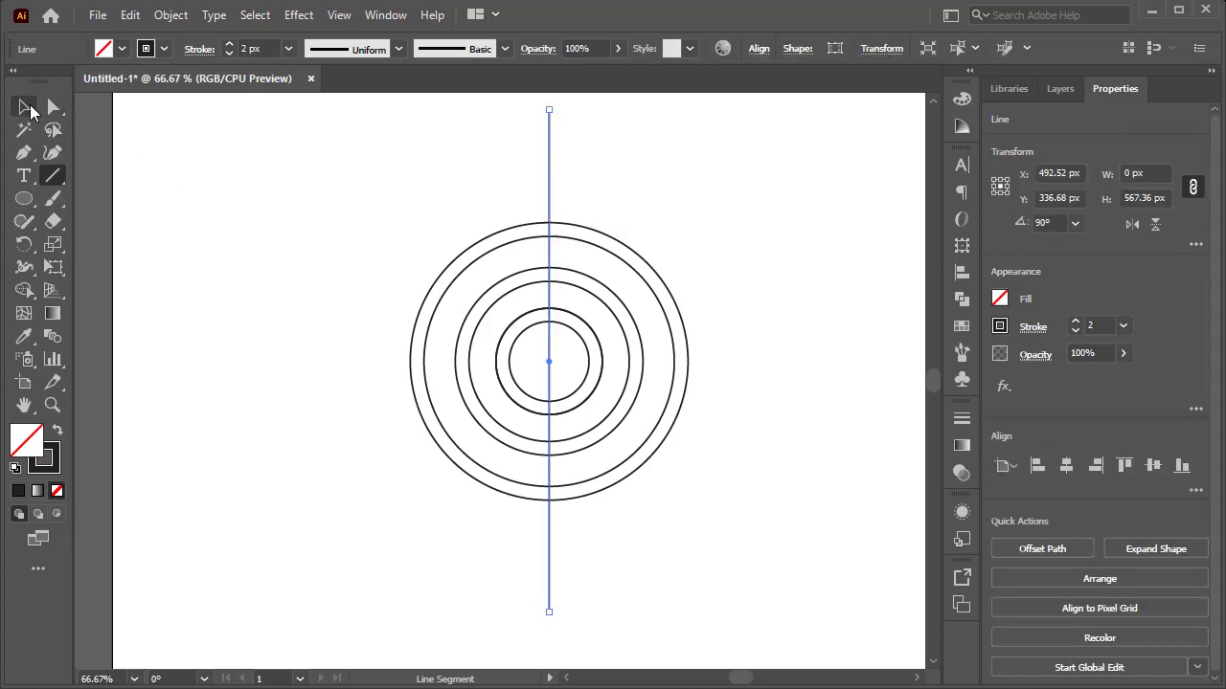
Step: Place copies of the vertical line on both sides of the circles' centre and delete the middle line
click(693, 244)
drag(551, 381, 560, 382)
click(615, 240)
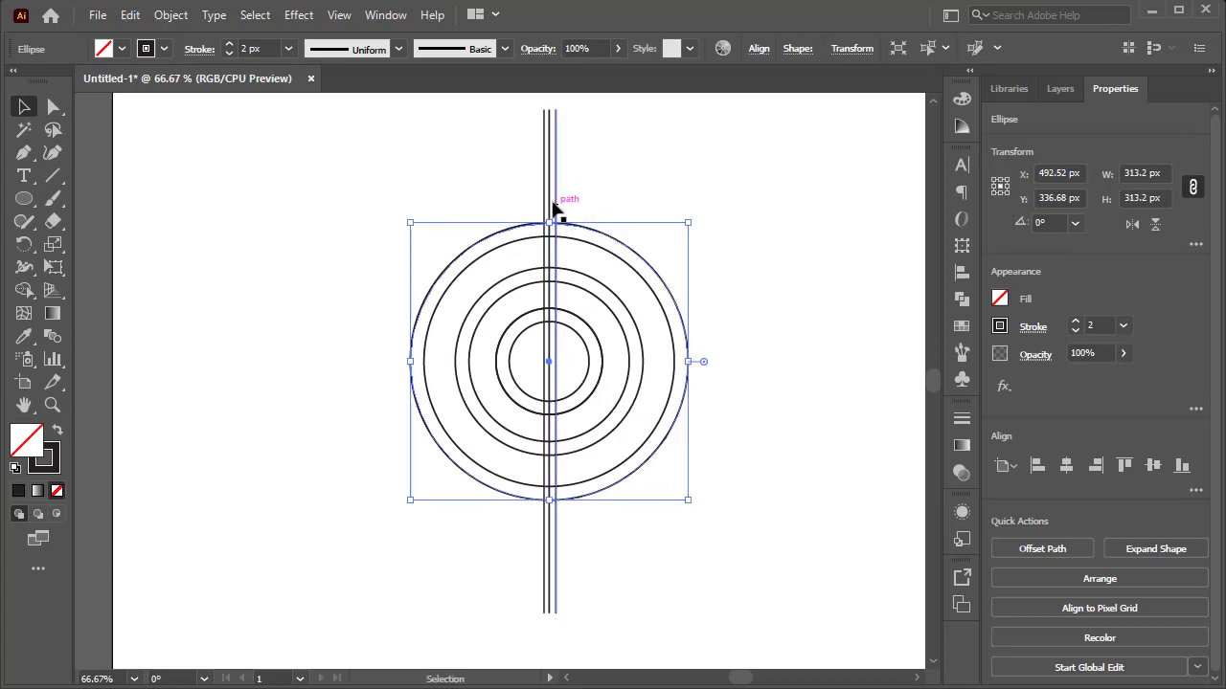
click(554, 208)
click(609, 246)
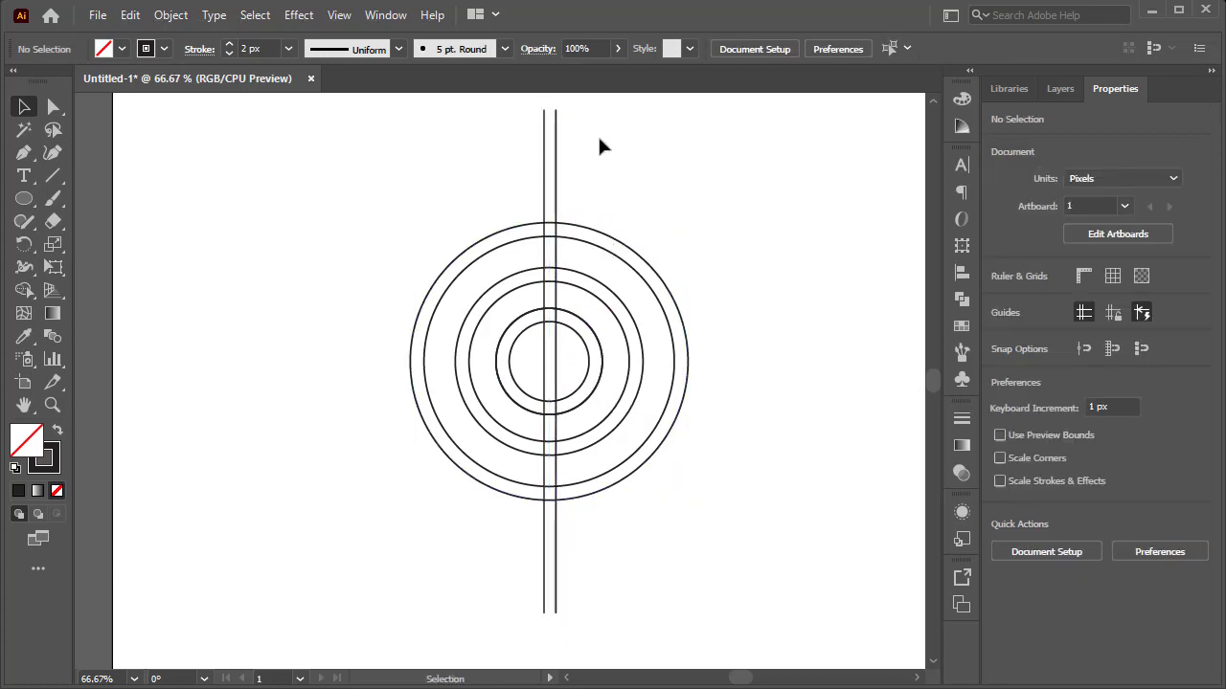
Step: Reposition the vertical lines to straddle the circles' centre about 13 px apart
click(544, 145)
drag(552, 362, 555, 383)
click(685, 189)
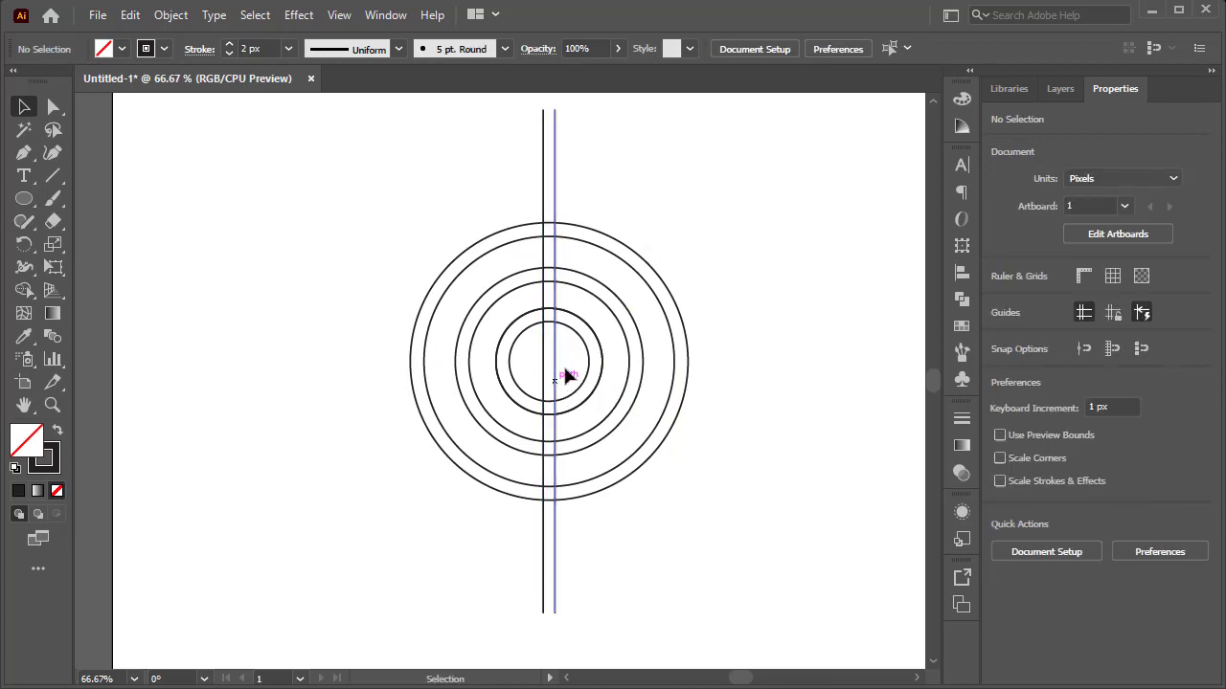
drag(610, 129, 522, 154)
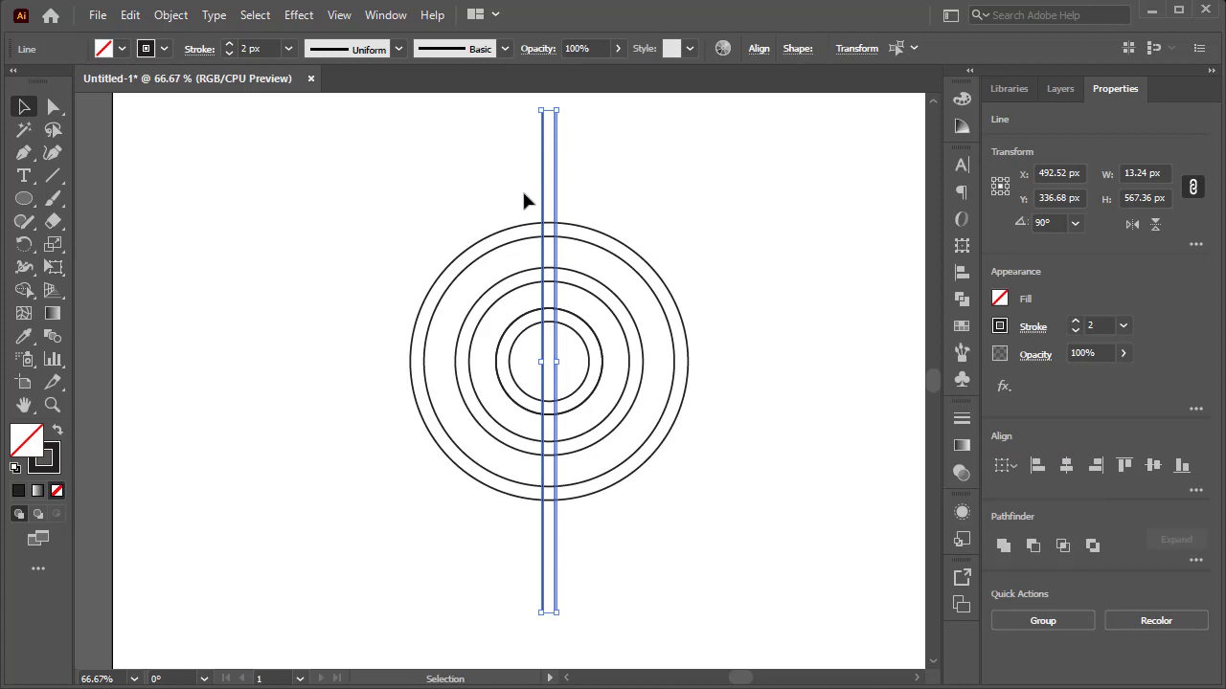
click(637, 170)
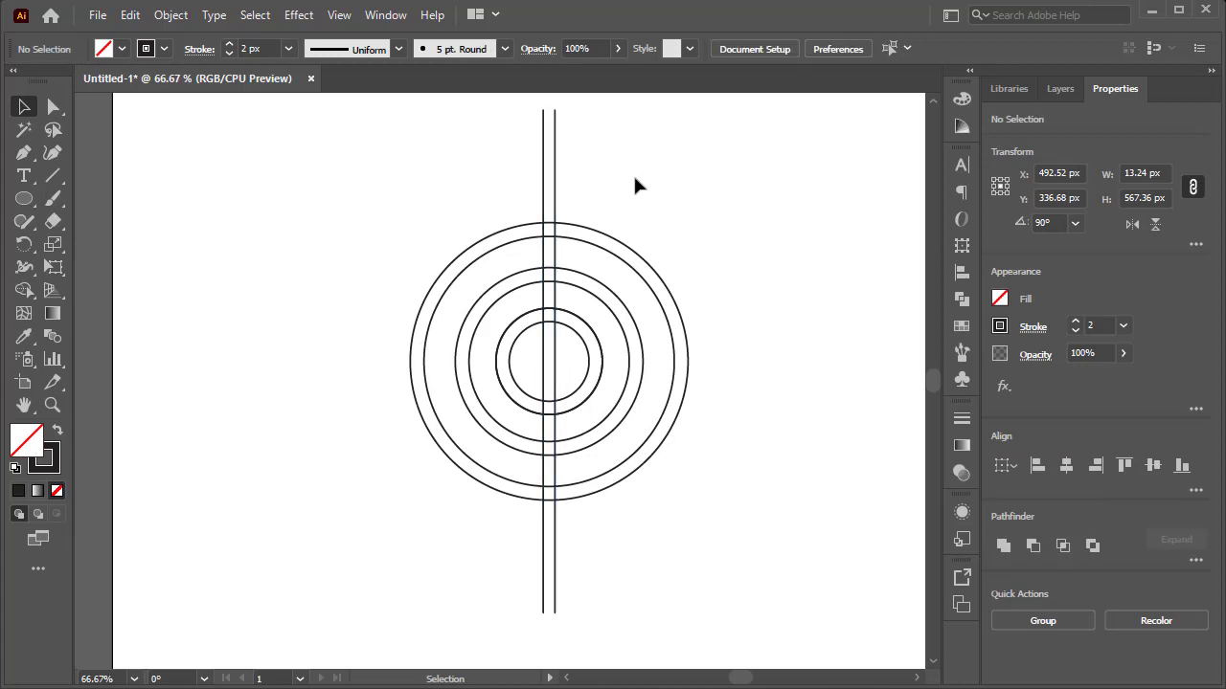
Step: Undo the vertical lines drawn through the concentric circles
key(ctrl+z)
key(ctrl+z)
key(ctrl+z)
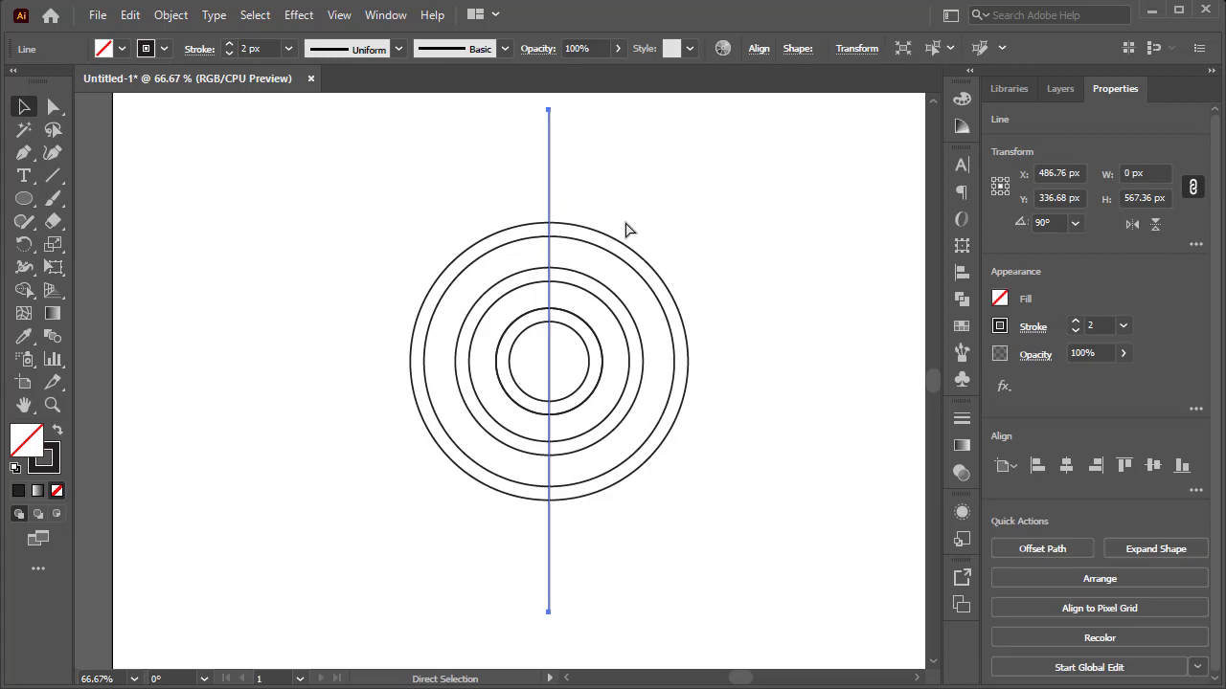
key(ctrl+z)
Step: Draw a horizontal line about 578 px long, centred on the topmost point of the outermost circle
click(52, 176)
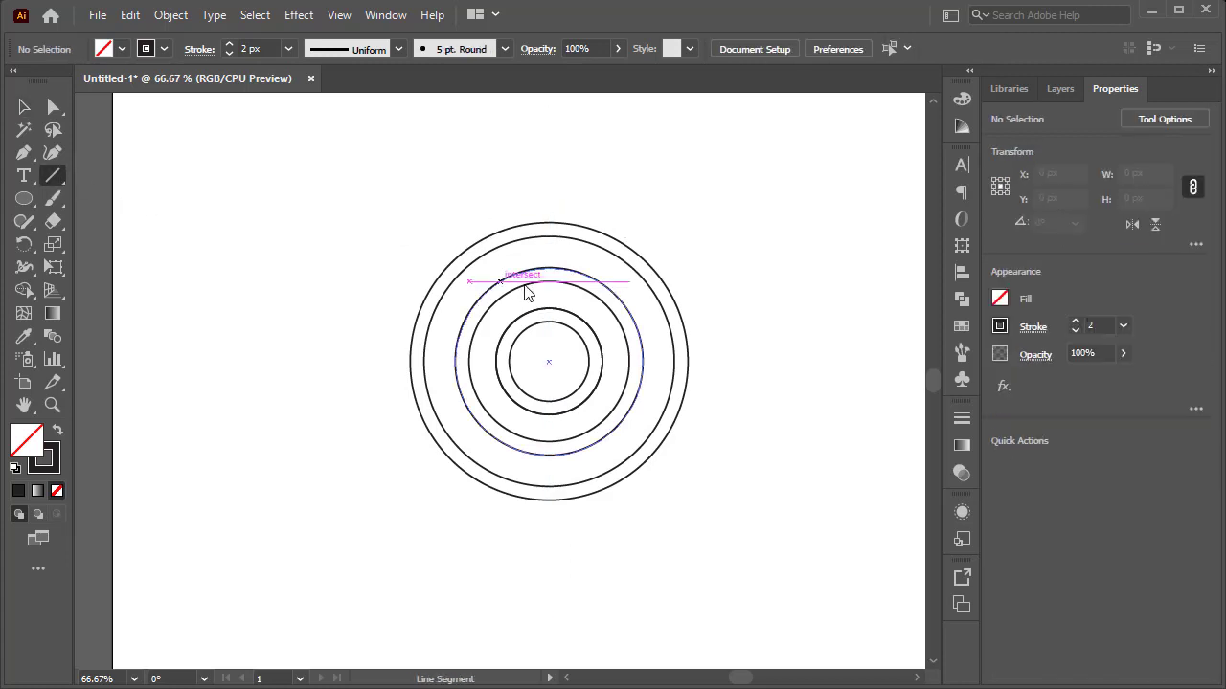
drag(548, 228, 805, 205)
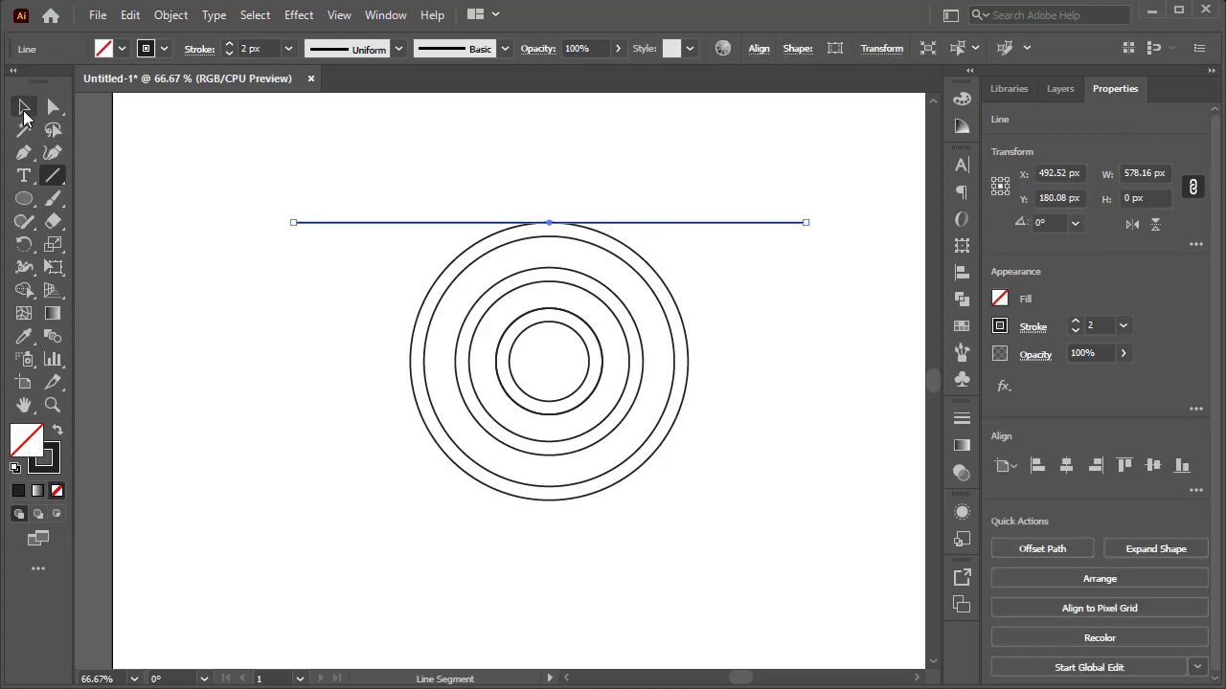
Step: Copy the horizontal line down onto the topmost point of the second-largest circle
click(24, 107)
drag(563, 225, 562, 238)
click(736, 177)
Step: Move the pair of horizontal lines to the tops of the two innermost circles and copy the pair to their bottoms
drag(757, 173, 646, 268)
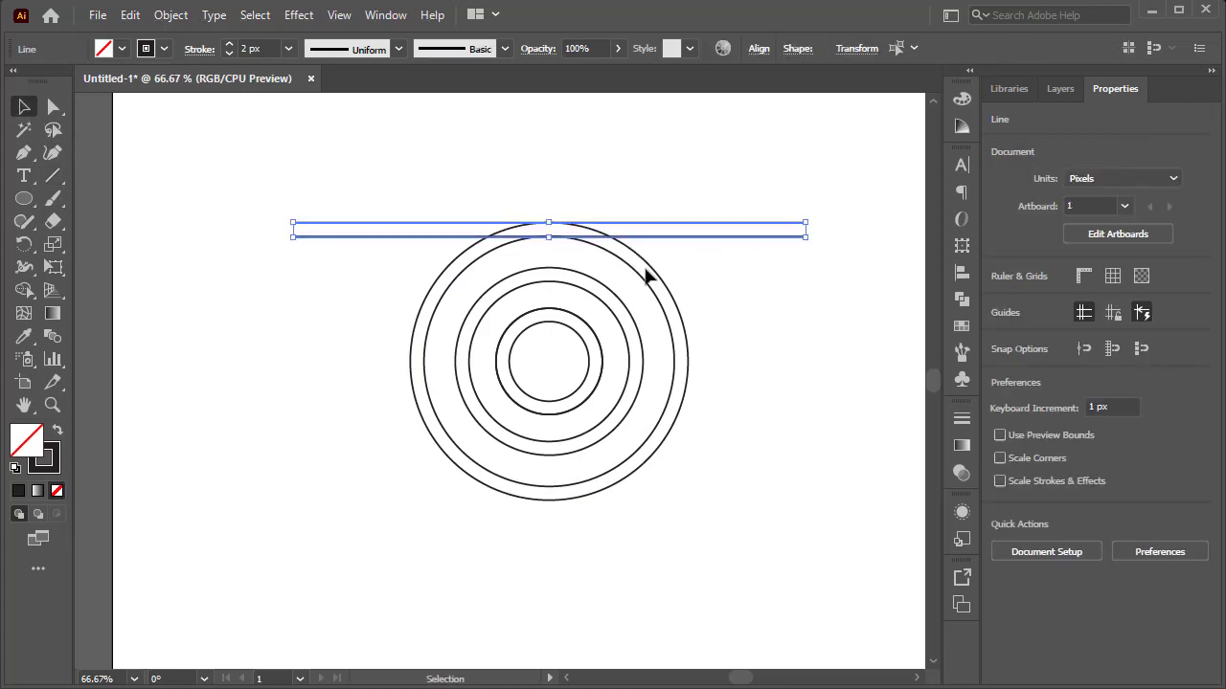
drag(564, 236, 579, 422)
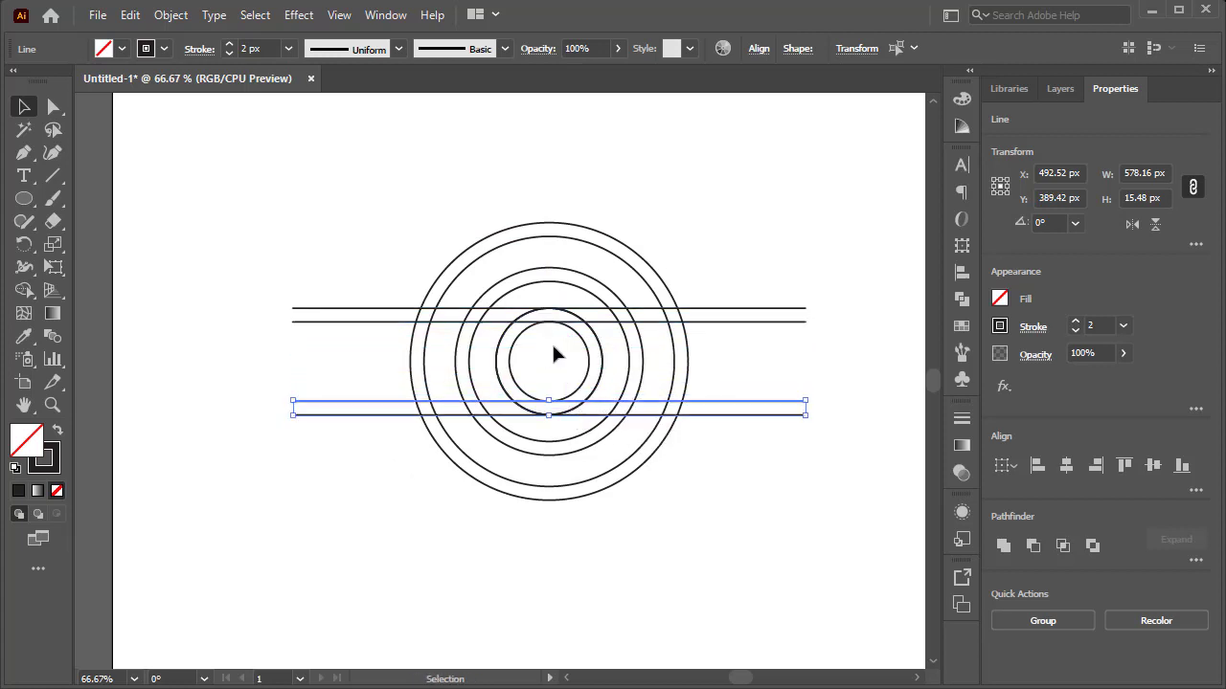
click(552, 354)
scroll(548, 402, up, 1)
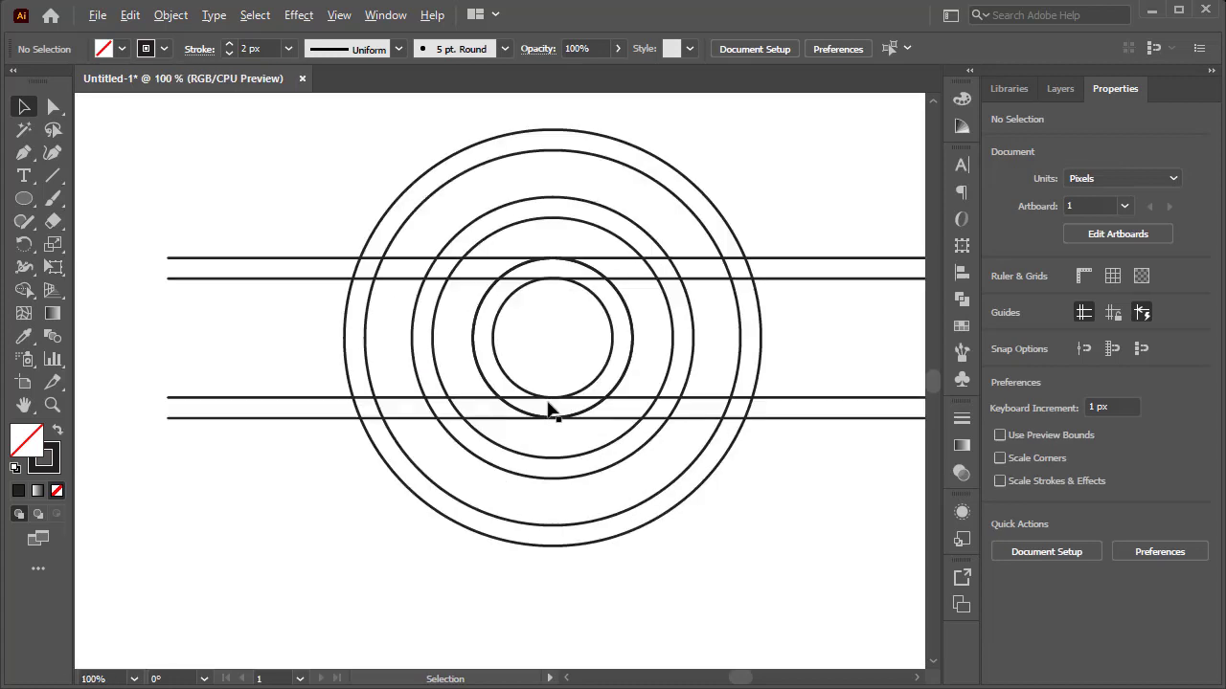
Step: Copy the upper line of the lower pair about 15 px upward, matching the pair's spacing
click(623, 418)
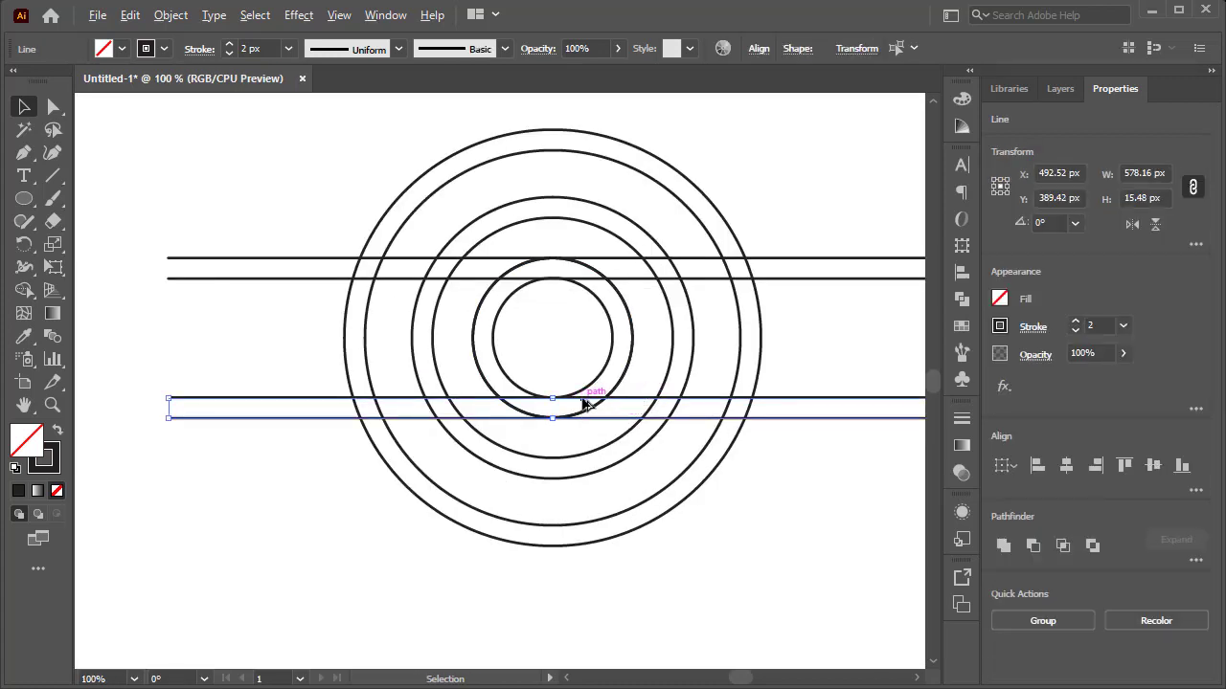
click(585, 348)
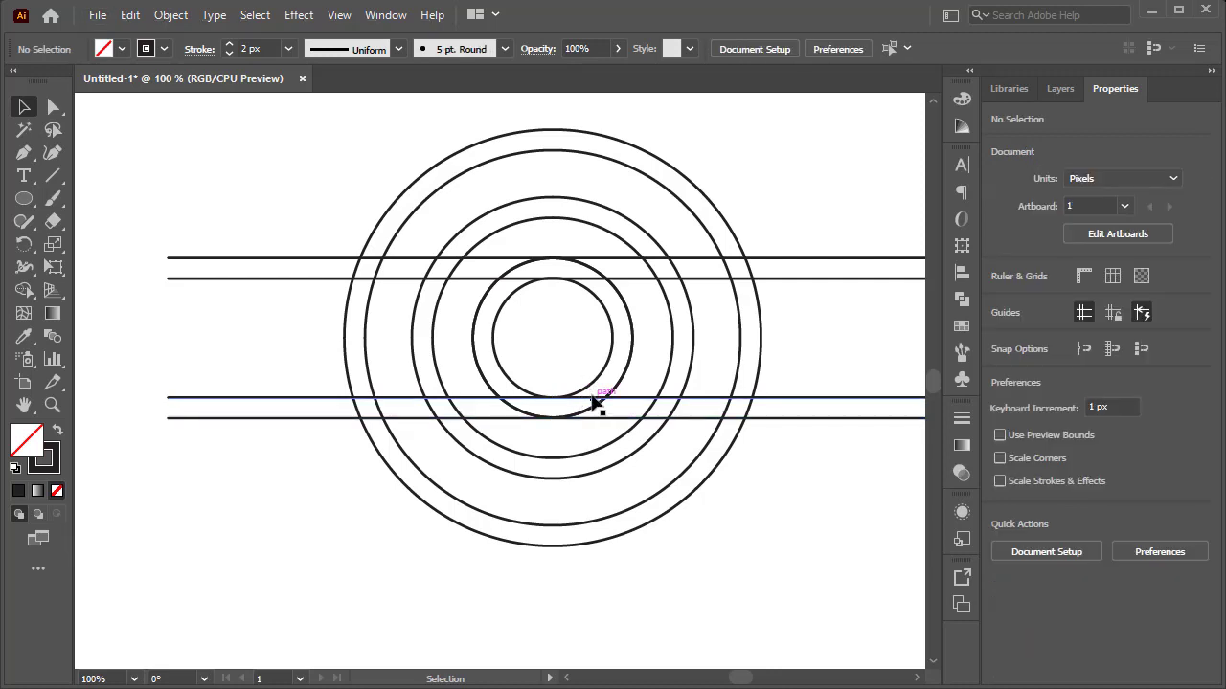
click(595, 399)
drag(595, 398, 589, 374)
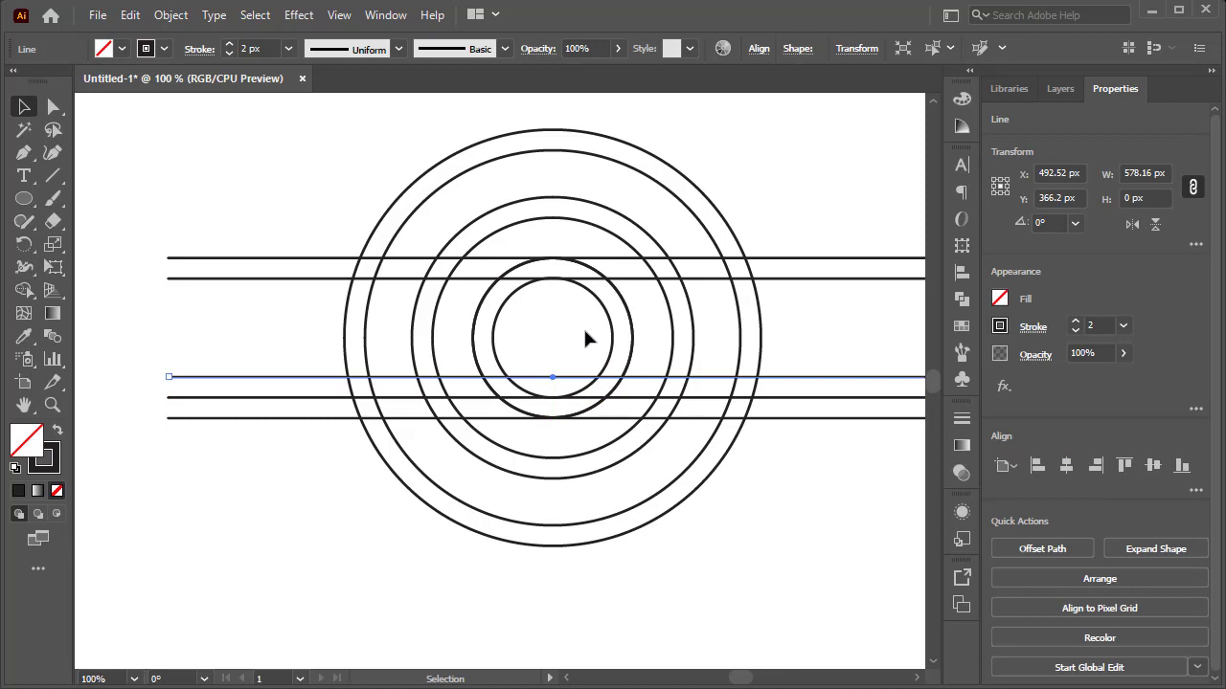
click(587, 338)
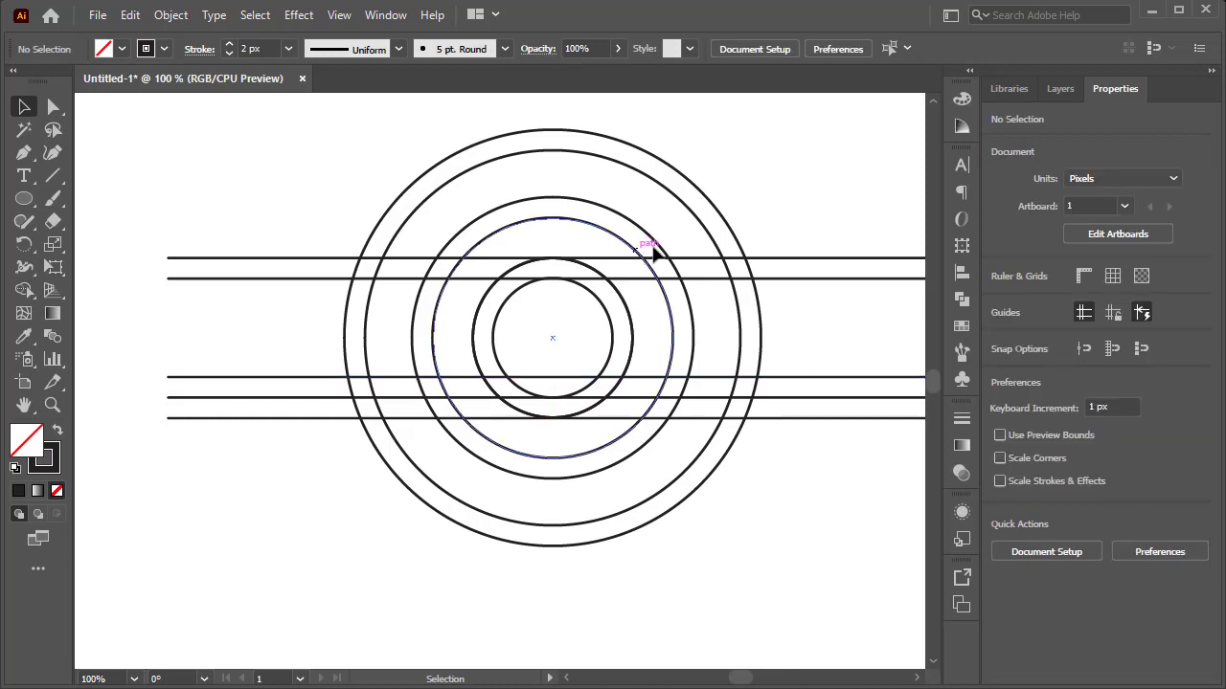
Step: Create a copy of the upper pair of horizontal lines rotated 90° about the pair's centre
scroll(751, 243, down, 1)
key(ctrl+a)
click(851, 200)
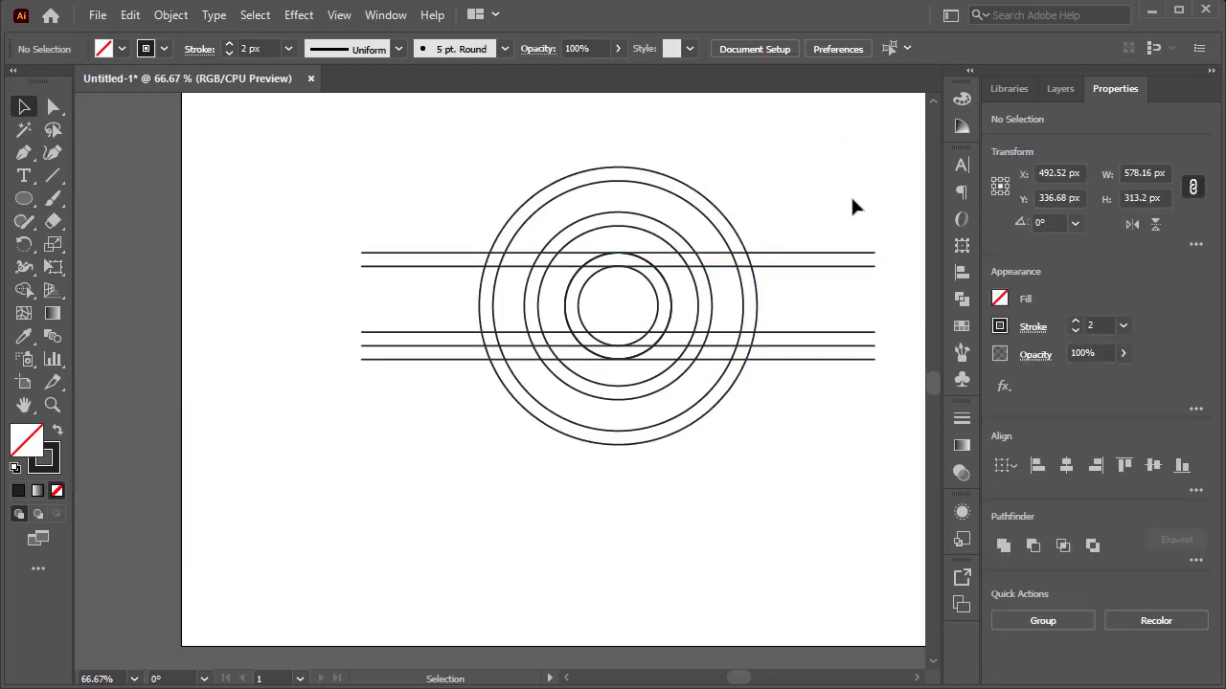
drag(847, 225, 813, 284)
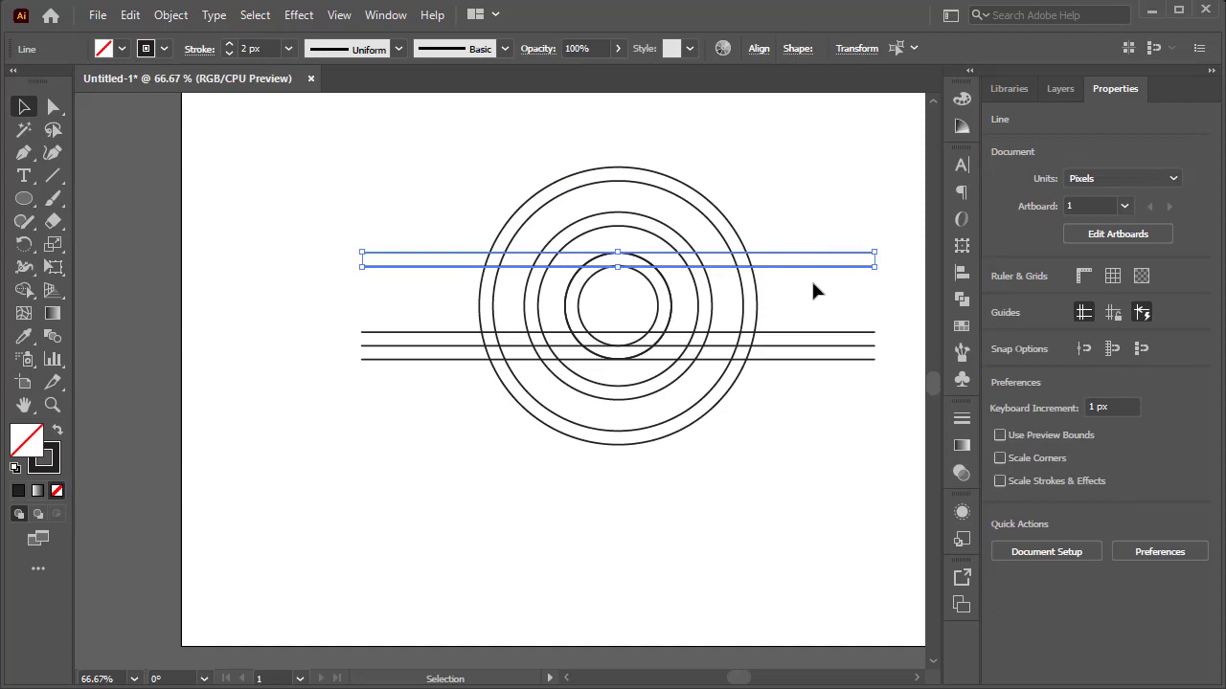
click(25, 246)
alt+click(620, 258)
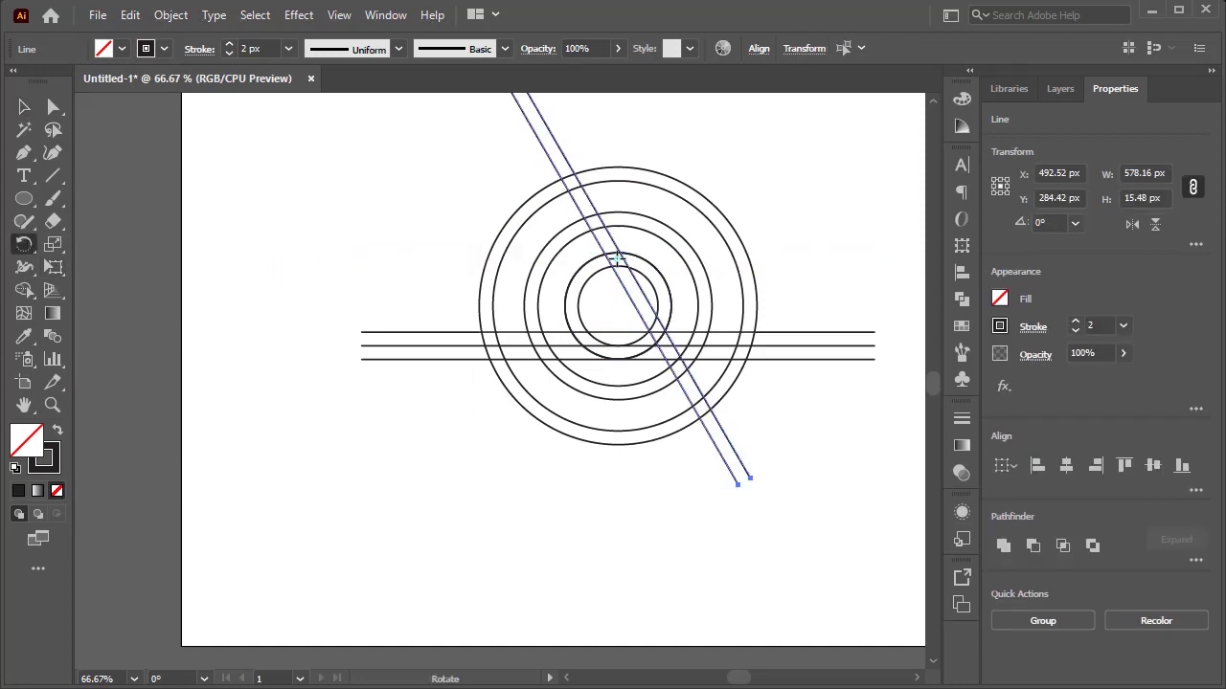
text(90)
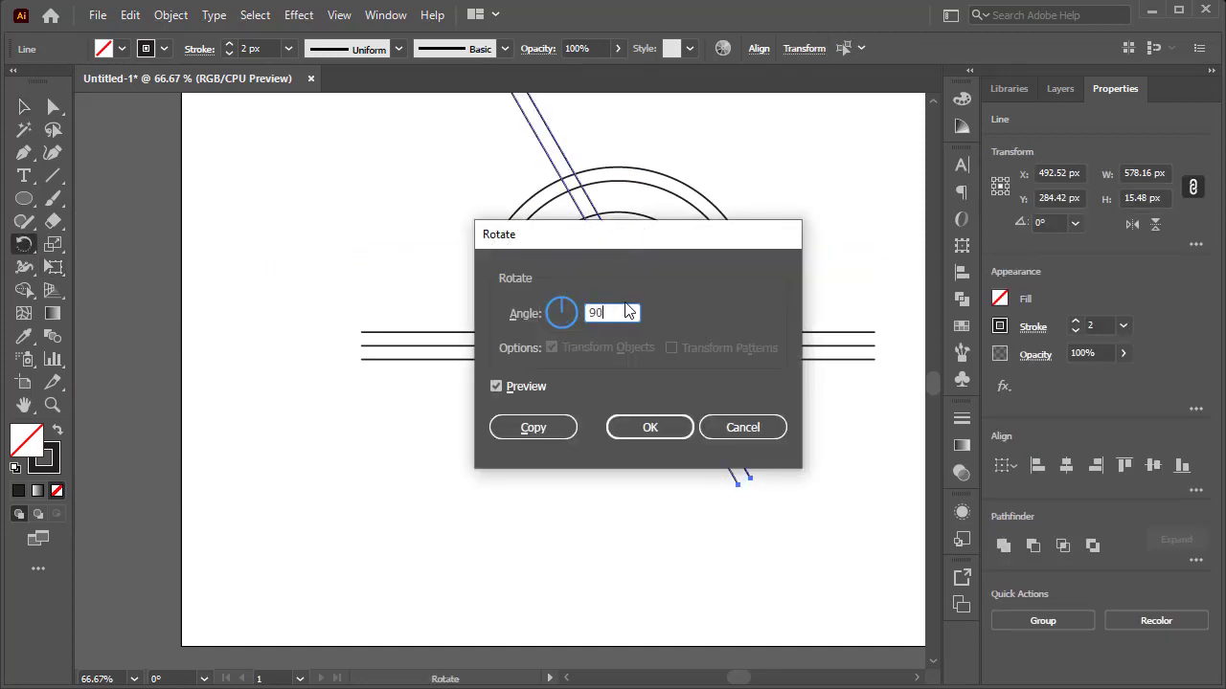
click(551, 427)
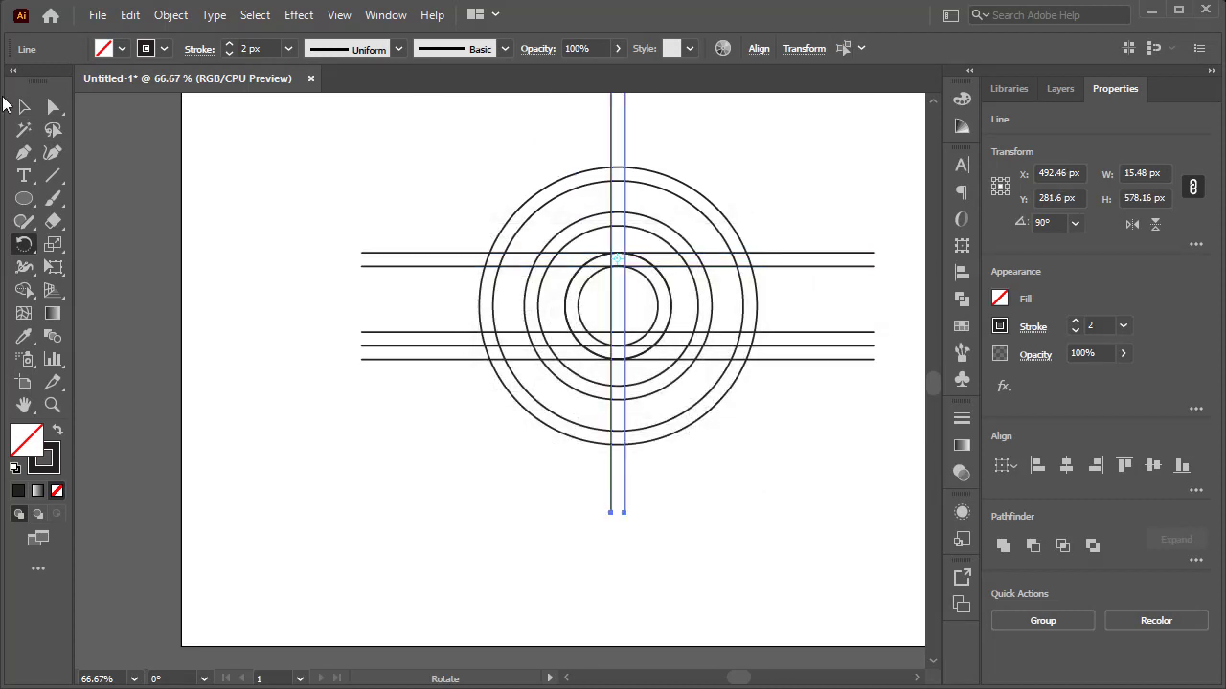
click(24, 107)
click(831, 178)
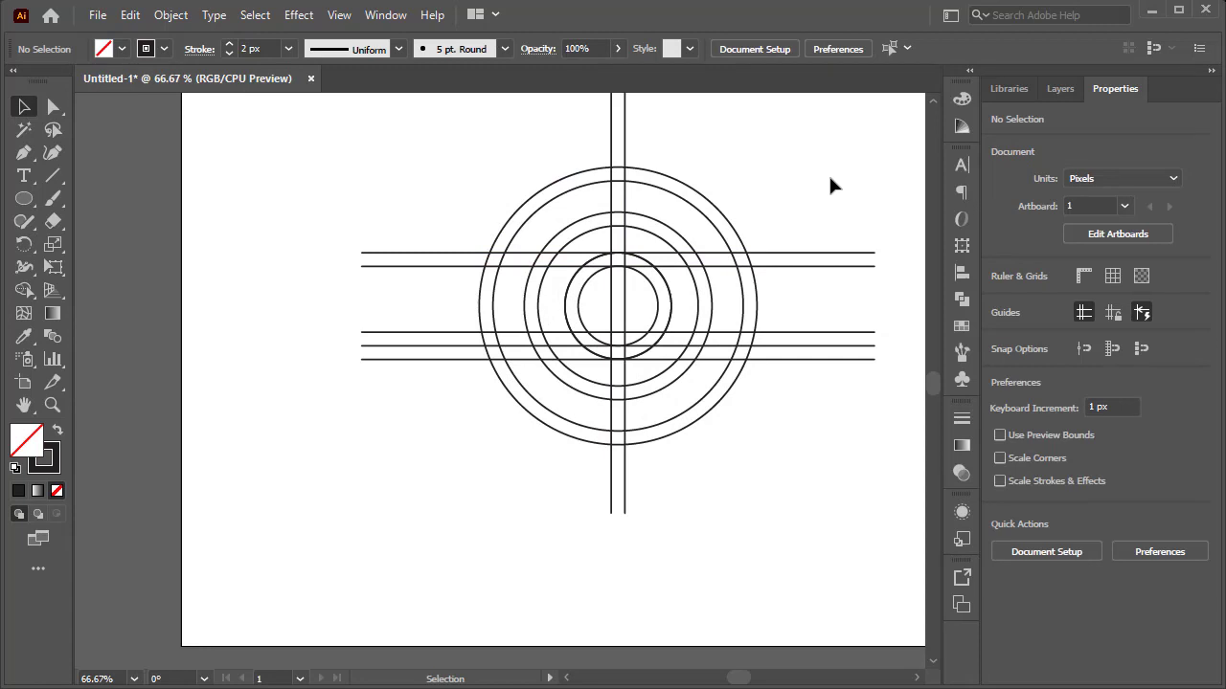
Step: Select all circles and lines for the Shape Builder and set a black fill with no stroke
drag(830, 184, 465, 487)
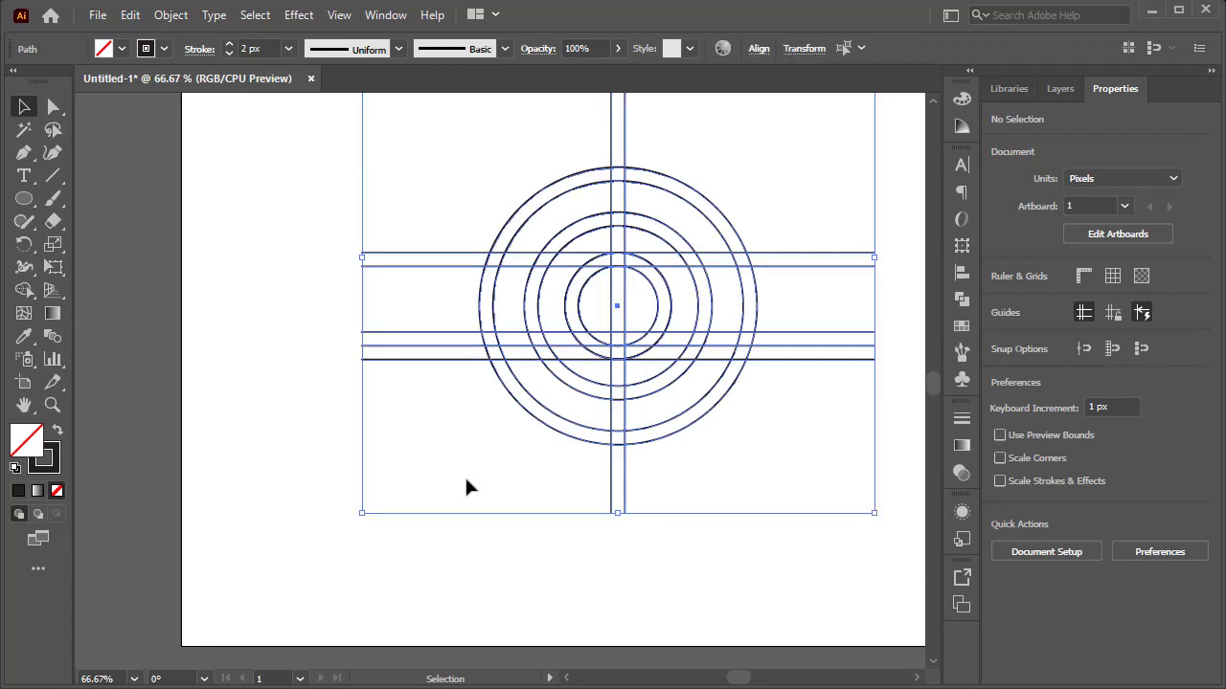
click(24, 290)
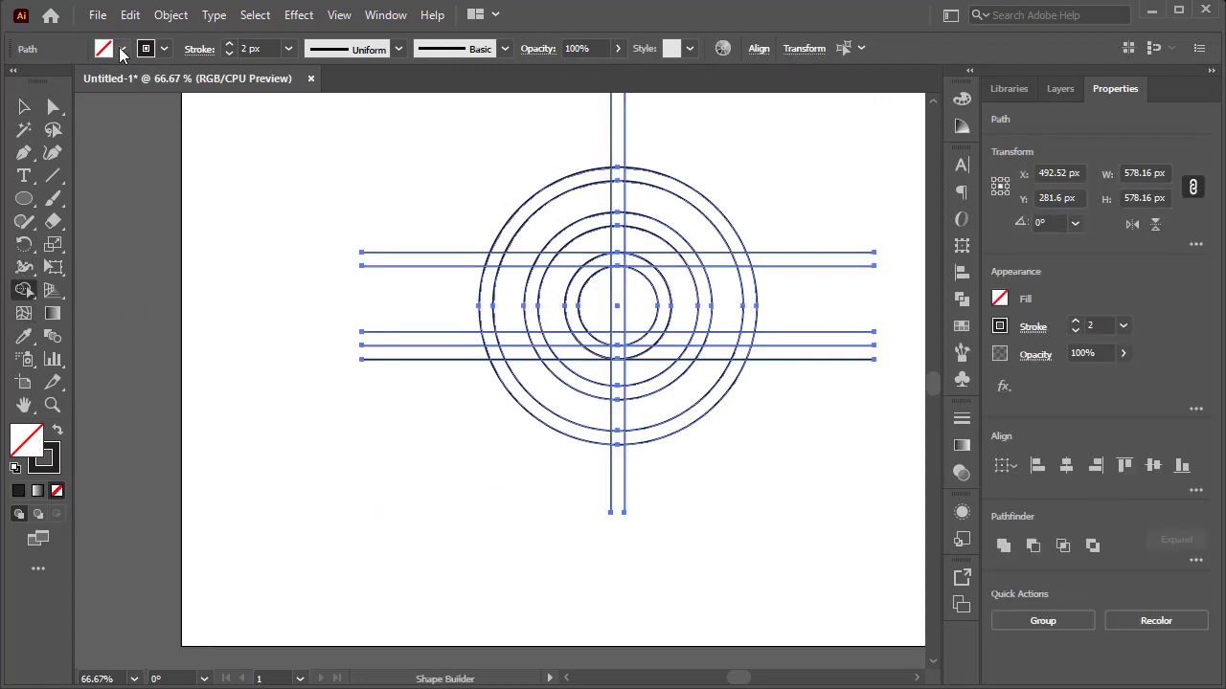
click(122, 49)
click(38, 82)
click(164, 48)
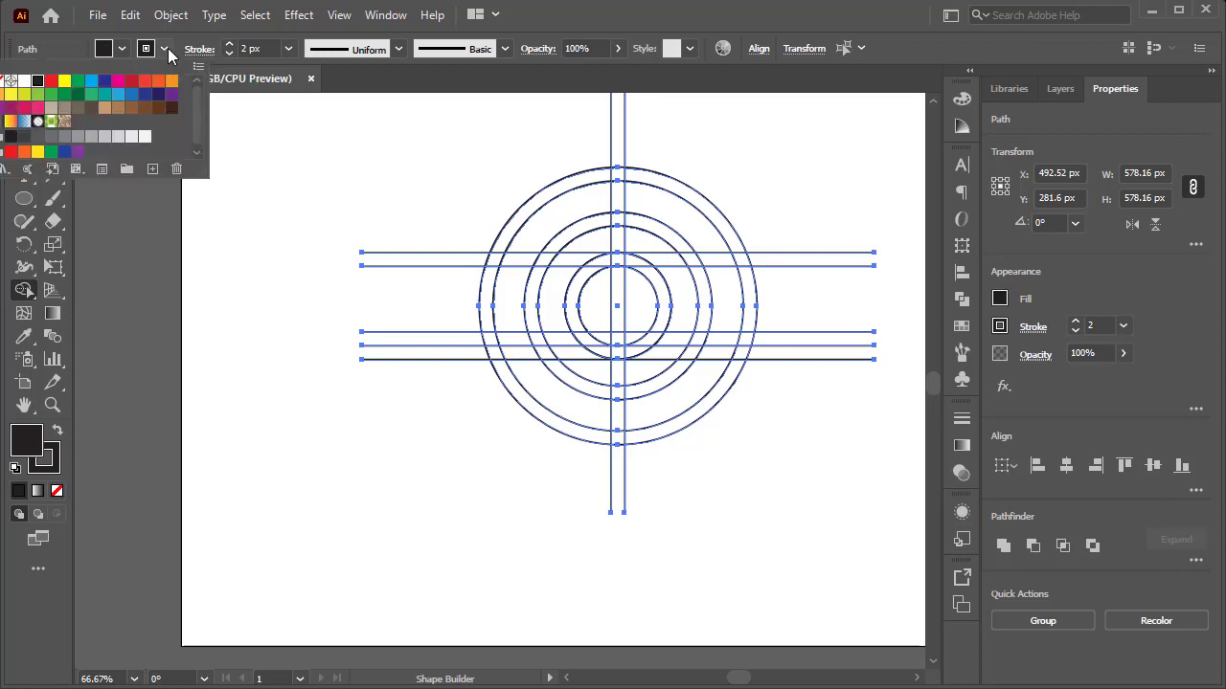
click(10, 81)
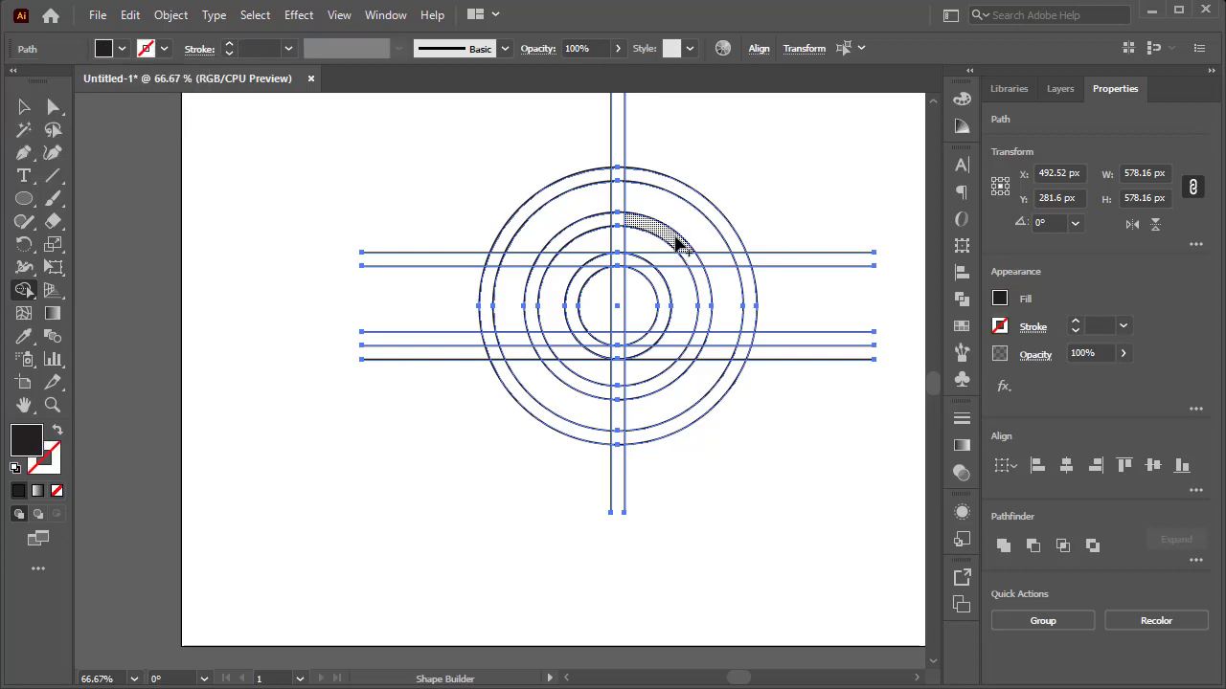
Step: Merge the outer ring's regions into one black arc, leaving it open between the uppermost and lowest horizontal lines on the right side
click(696, 200)
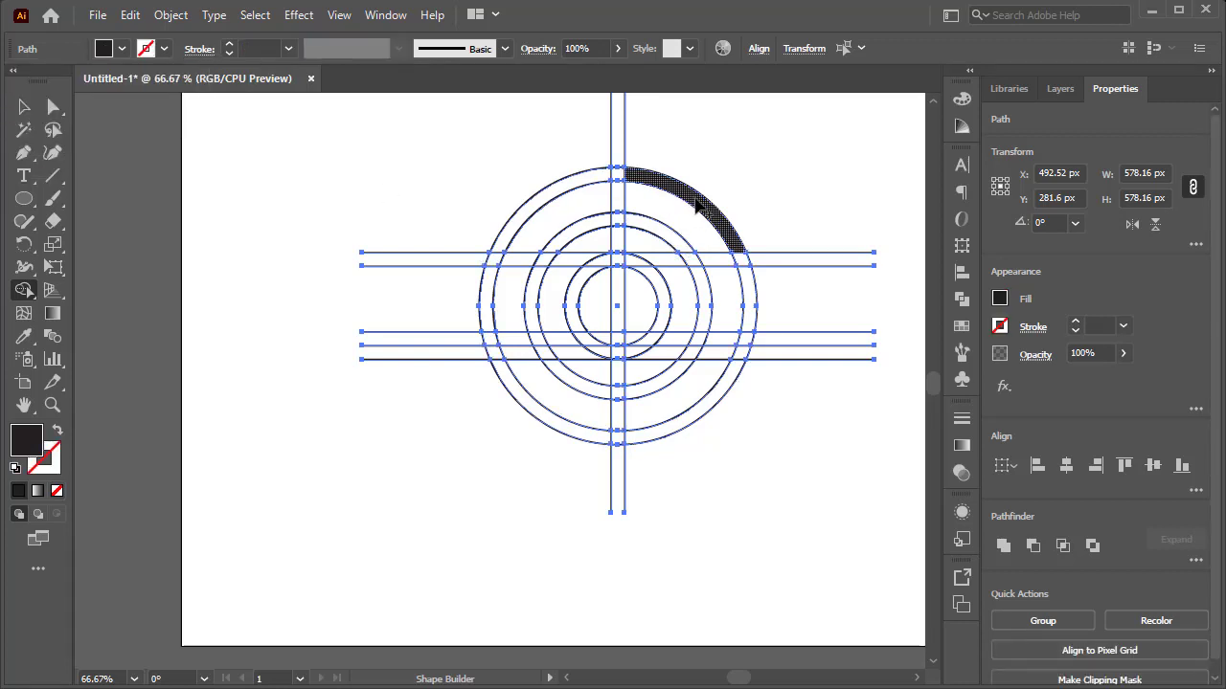
drag(654, 187, 580, 196)
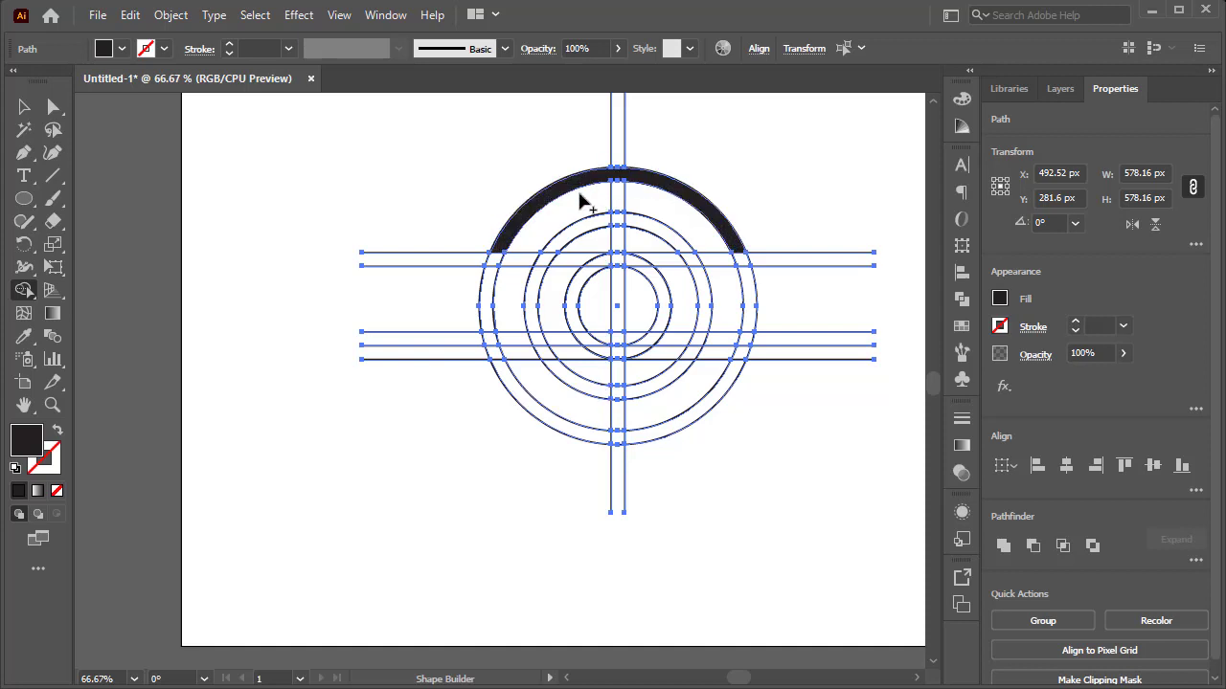
mouse_move(501, 252)
mouse_down()
mouse_move(488, 312)
mouse_move(508, 379)
mouse_move(624, 437)
mouse_move(670, 430)
mouse_up()
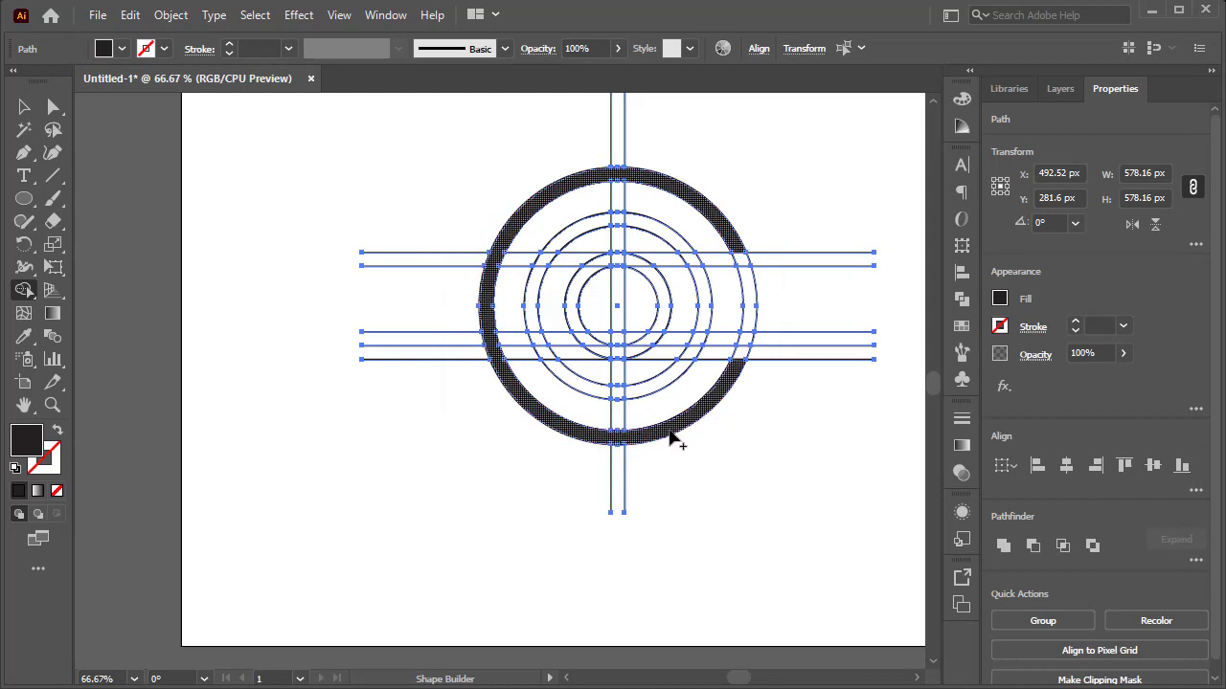
Step: Build the middle ring's left arc, and join its right arc through the lower horizontal band to the outer ring's right segment
mouse_move(658, 374)
mouse_down()
mouse_move(654, 388)
mouse_move(593, 398)
mouse_move(540, 353)
mouse_move(534, 316)
mouse_move(558, 251)
mouse_up()
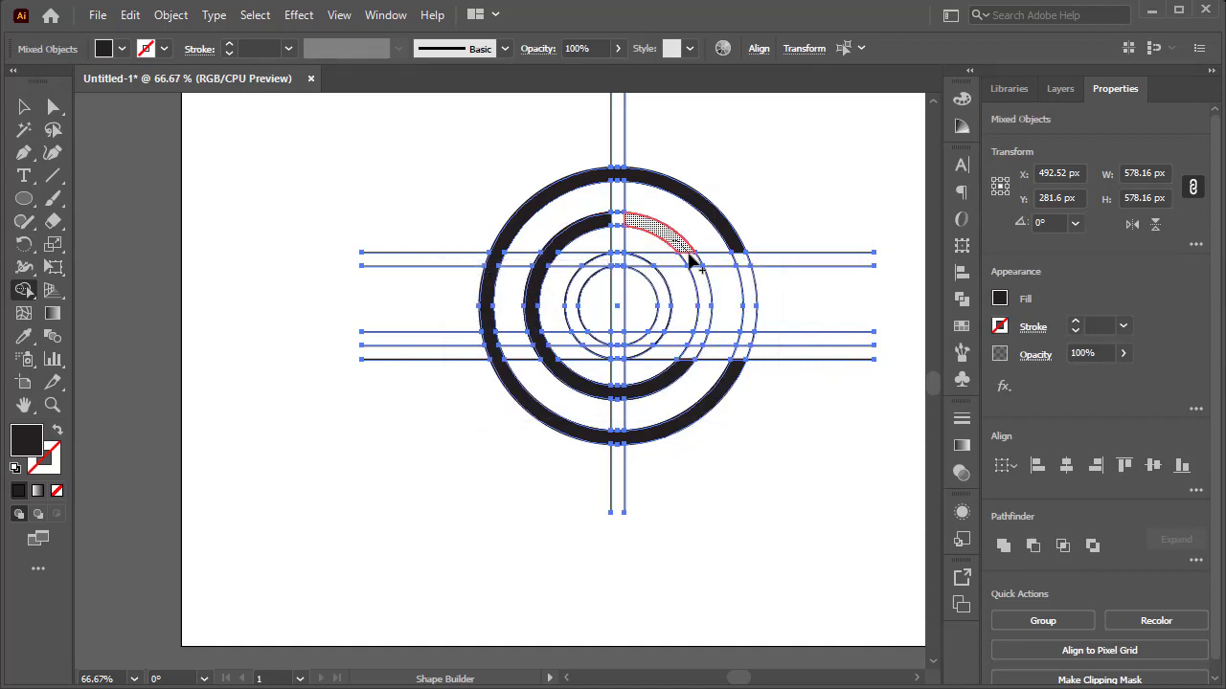
drag(689, 255, 700, 293)
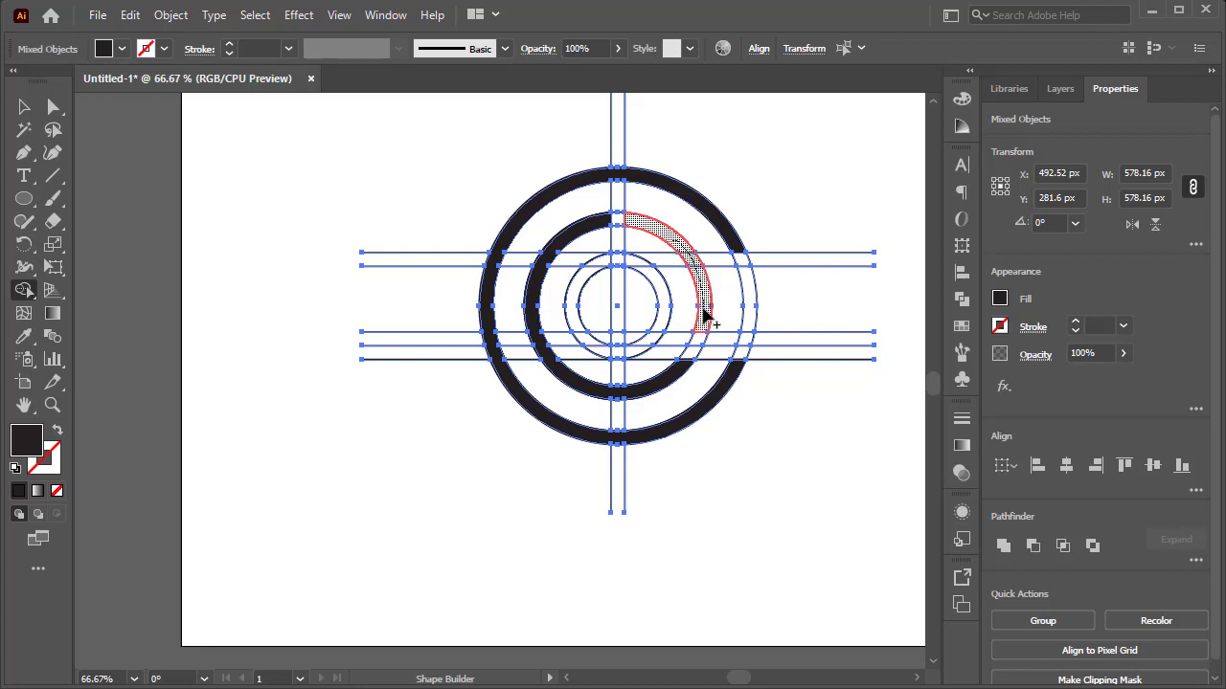
drag(697, 340, 755, 316)
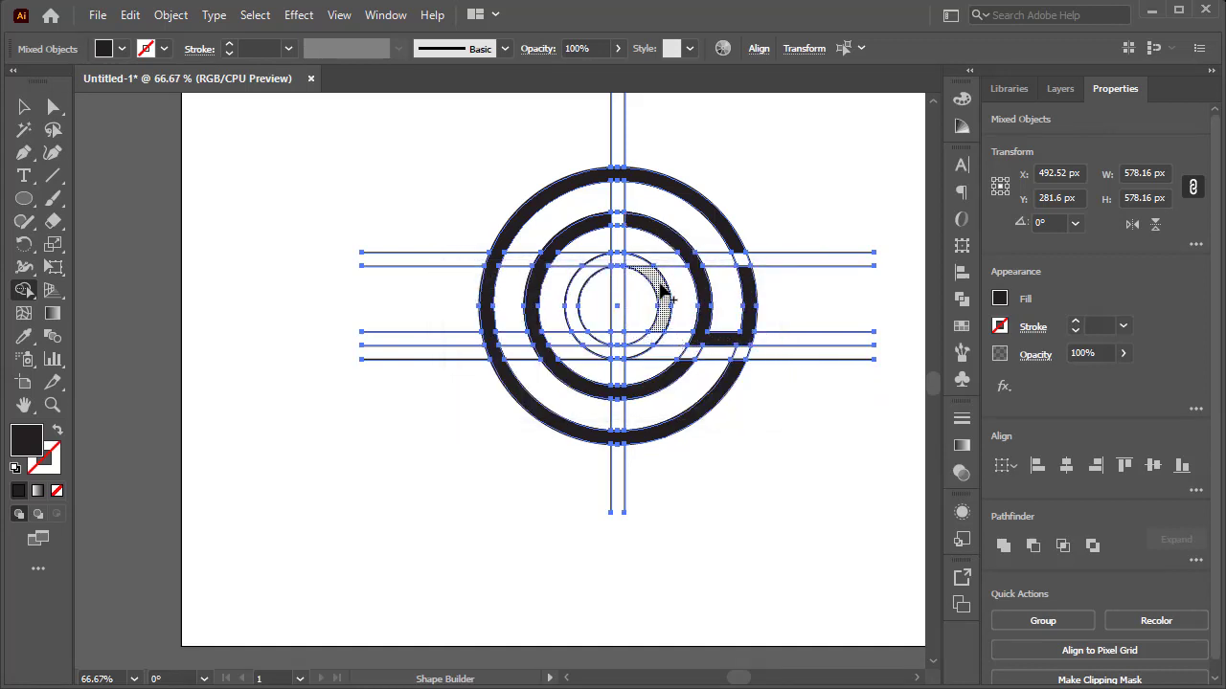
Step: Merge the innermost ring's regions into one complete black ring and deselect the artwork
mouse_move(662, 293)
mouse_down()
mouse_move(655, 333)
mouse_move(638, 354)
mouse_move(590, 346)
mouse_move(571, 294)
mouse_move(593, 262)
mouse_move(640, 274)
mouse_up()
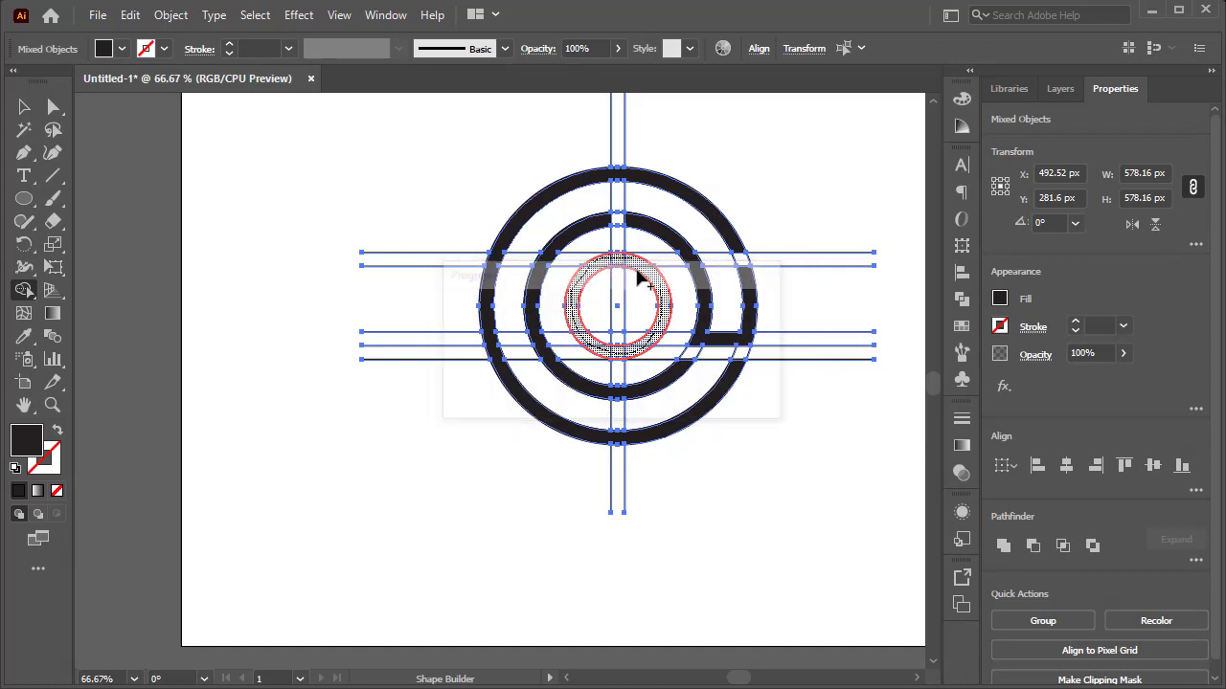
click(24, 107)
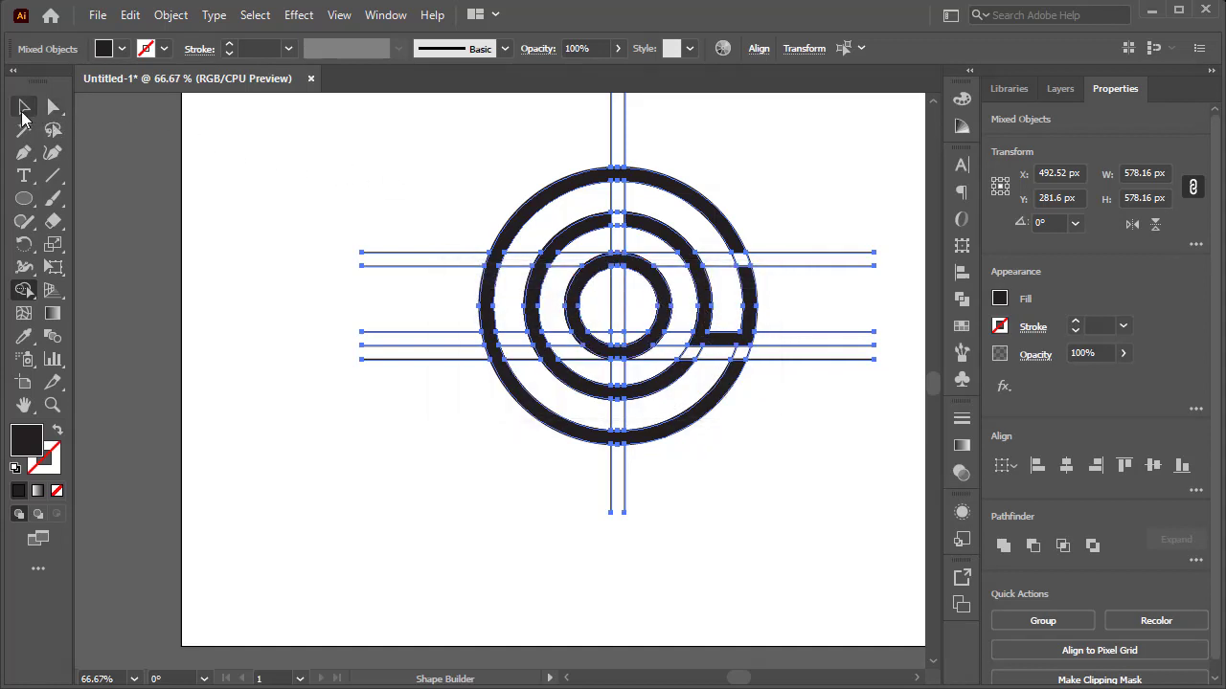
click(801, 169)
Step: Move the whole ring and line construction to the left half of the artboard
key(ctrl+minus)
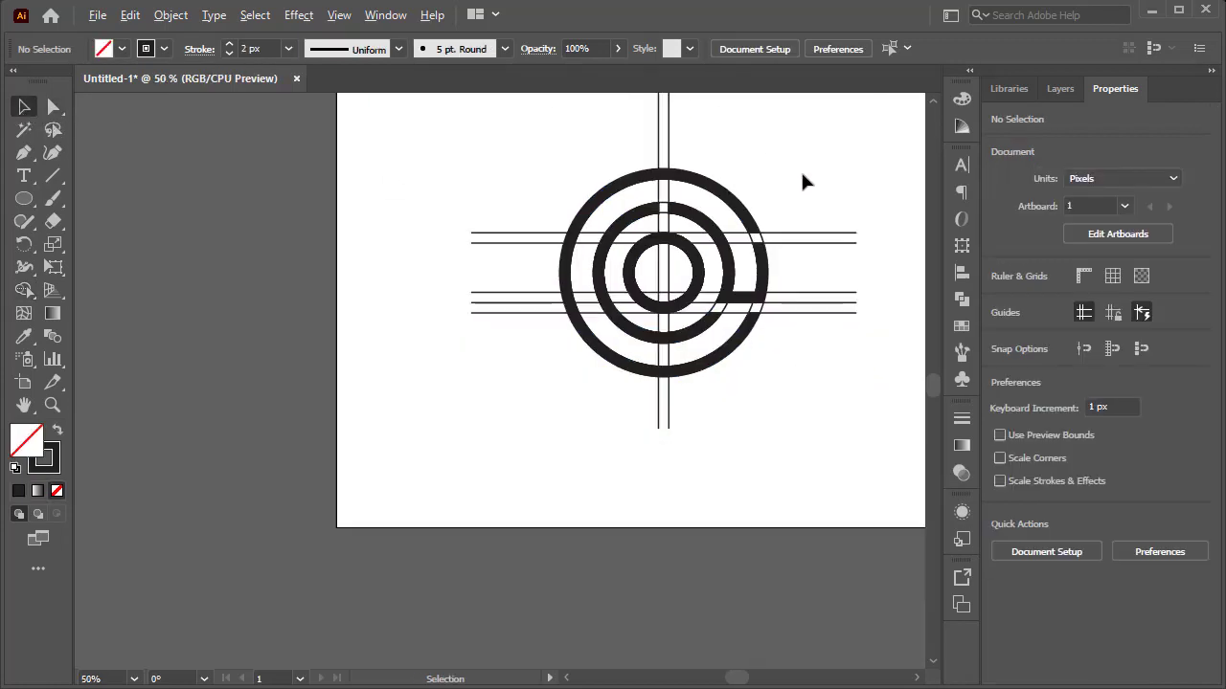
drag(844, 154, 730, 192)
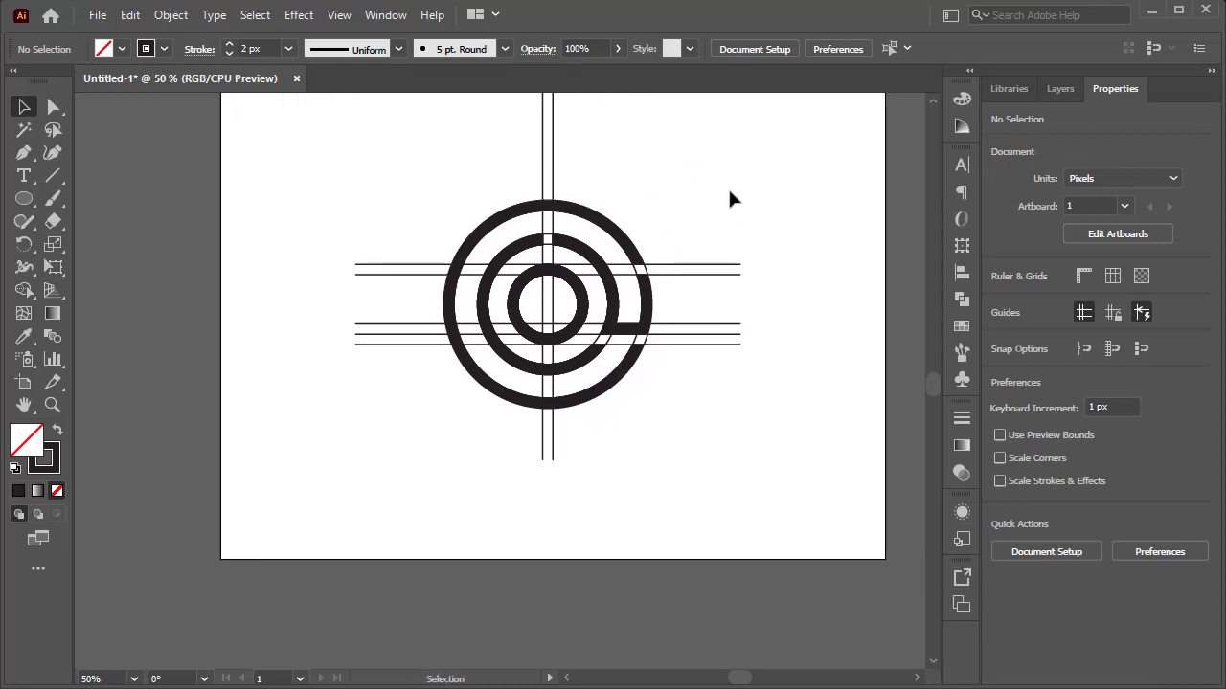
scroll(686, 189, up, 2)
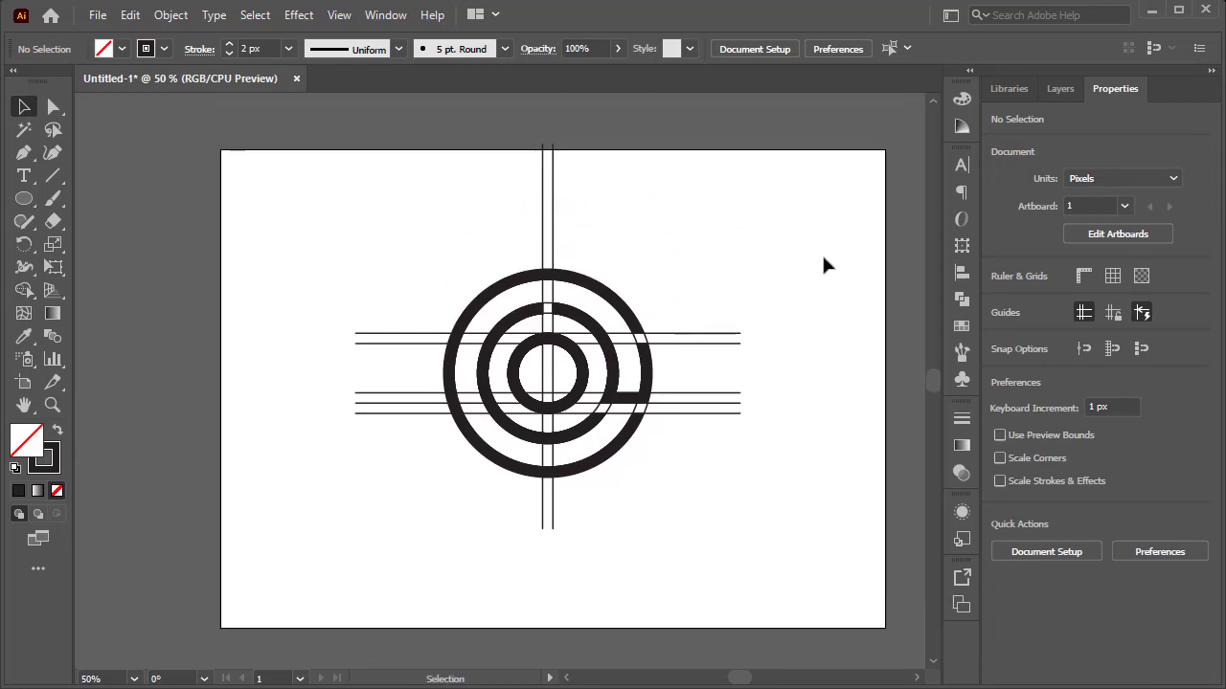
drag(794, 197, 452, 469)
drag(570, 419, 464, 414)
click(709, 202)
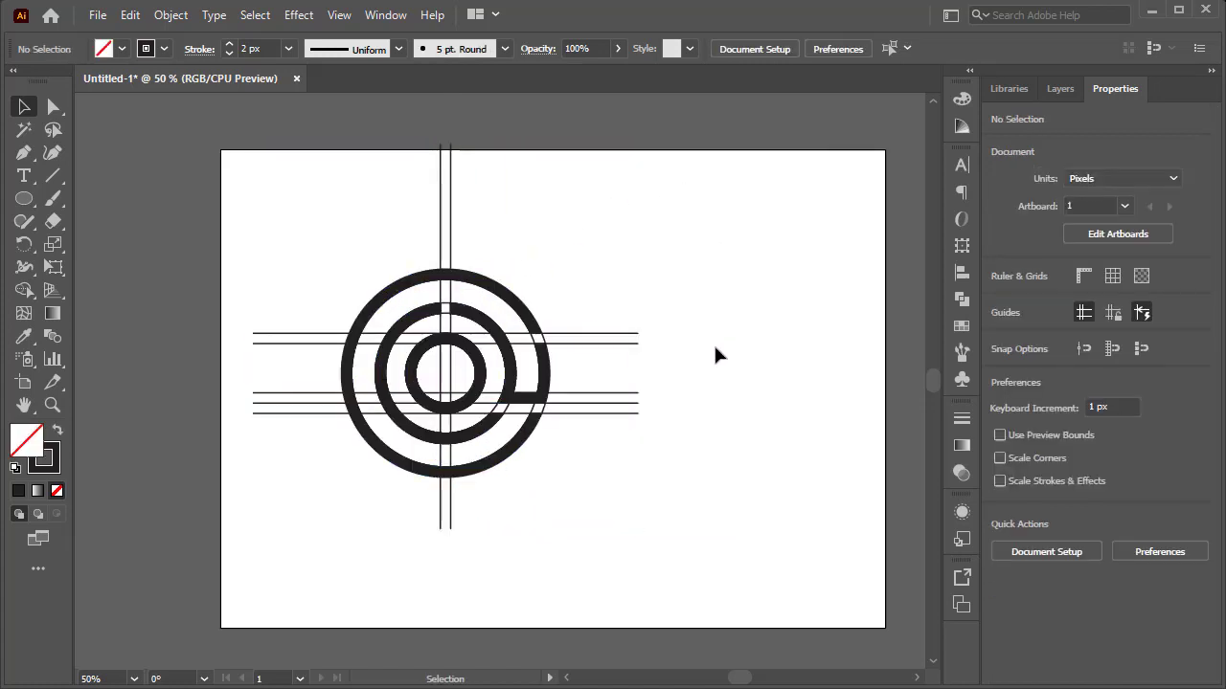
Step: Select all black-filled ring shapes with the Magic Wand and place a copy of them right of the construction, without the guide lines
click(24, 129)
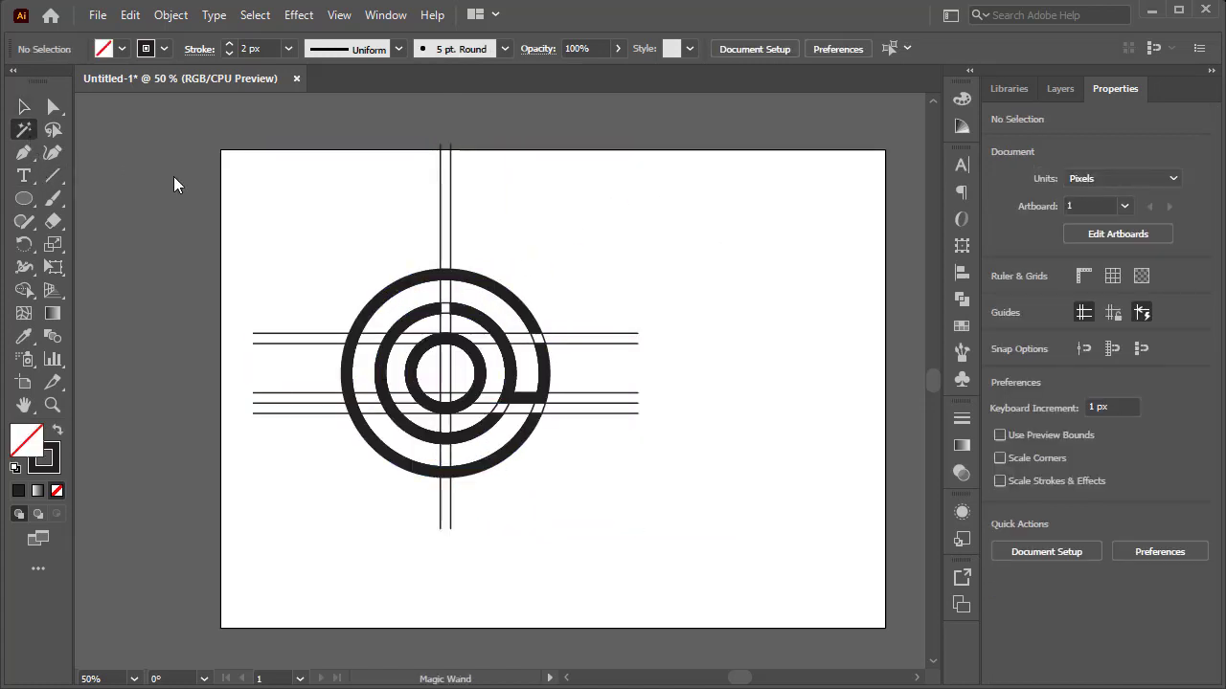
click(419, 321)
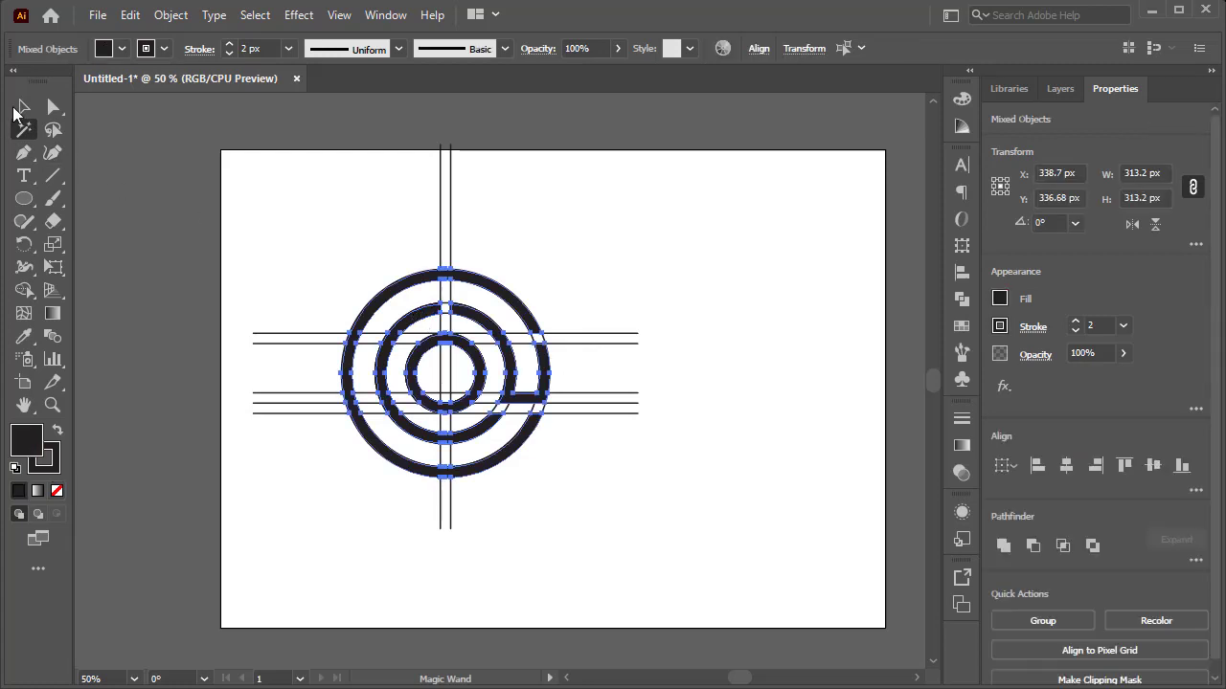
click(21, 109)
drag(560, 367, 785, 355)
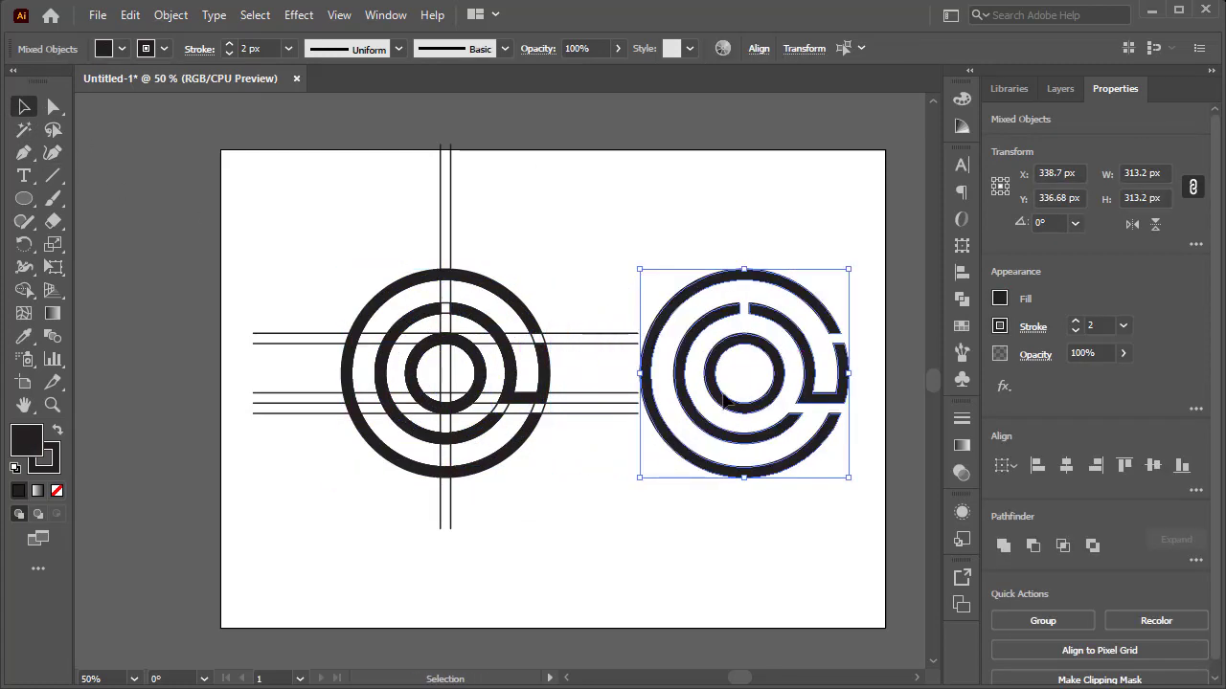
click(607, 517)
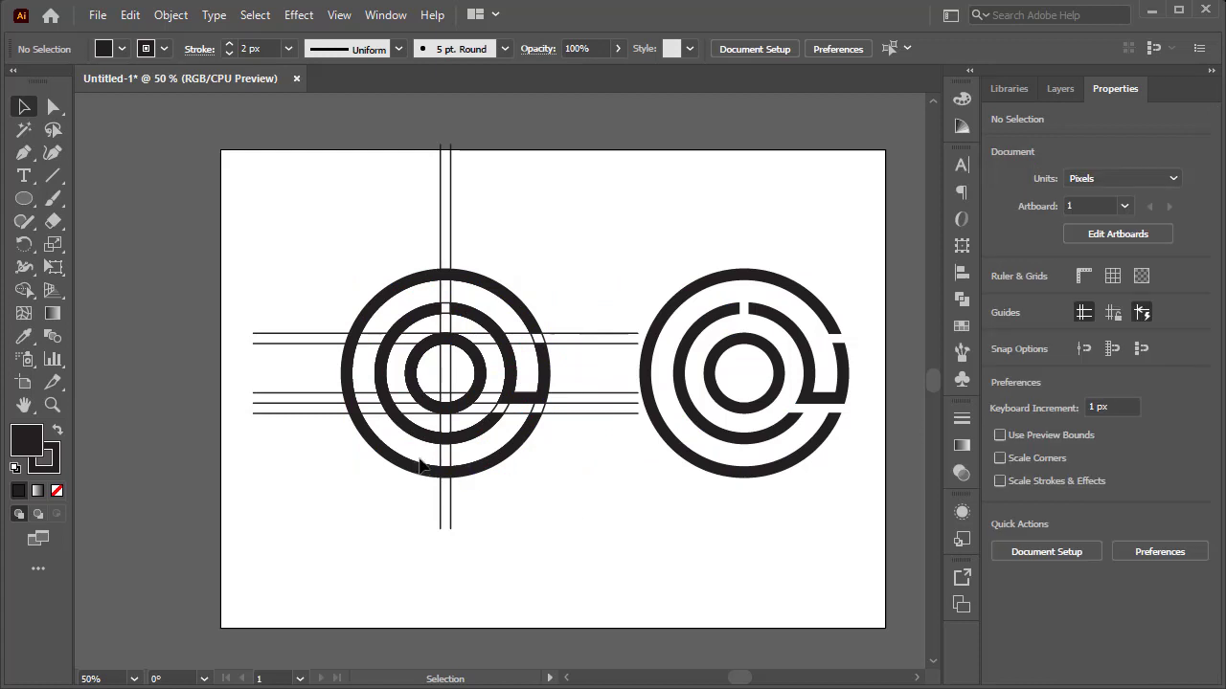
Step: Add the text "COOL" below the clean copy of the ring mark
click(24, 175)
click(685, 520)
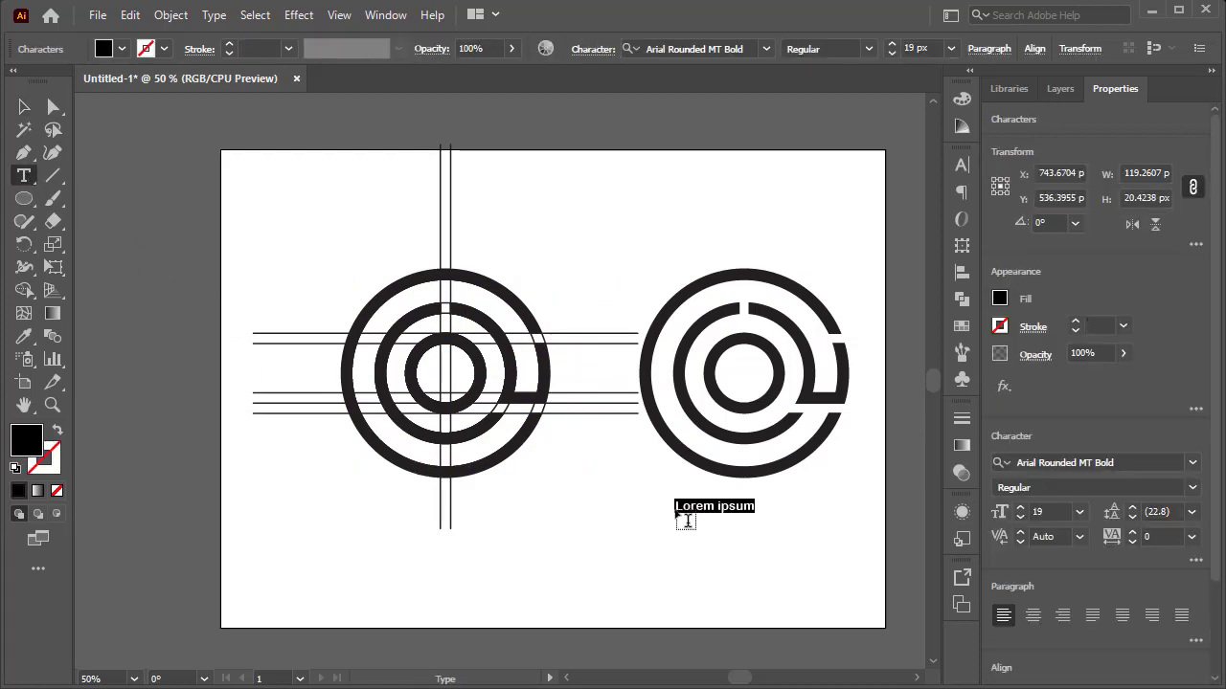
text(co)
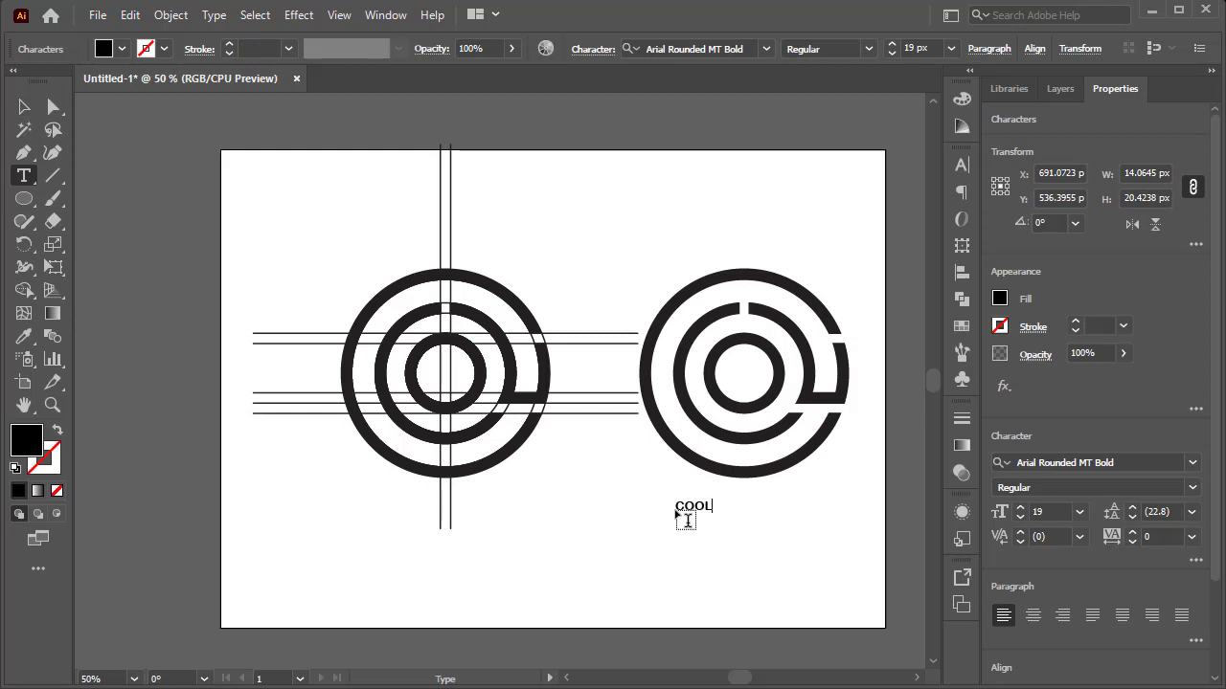
text(OL)
Step: Enlarge the whole COOL text, trying a font size of 35 px and settling on 100 px
key(ctrl+a)
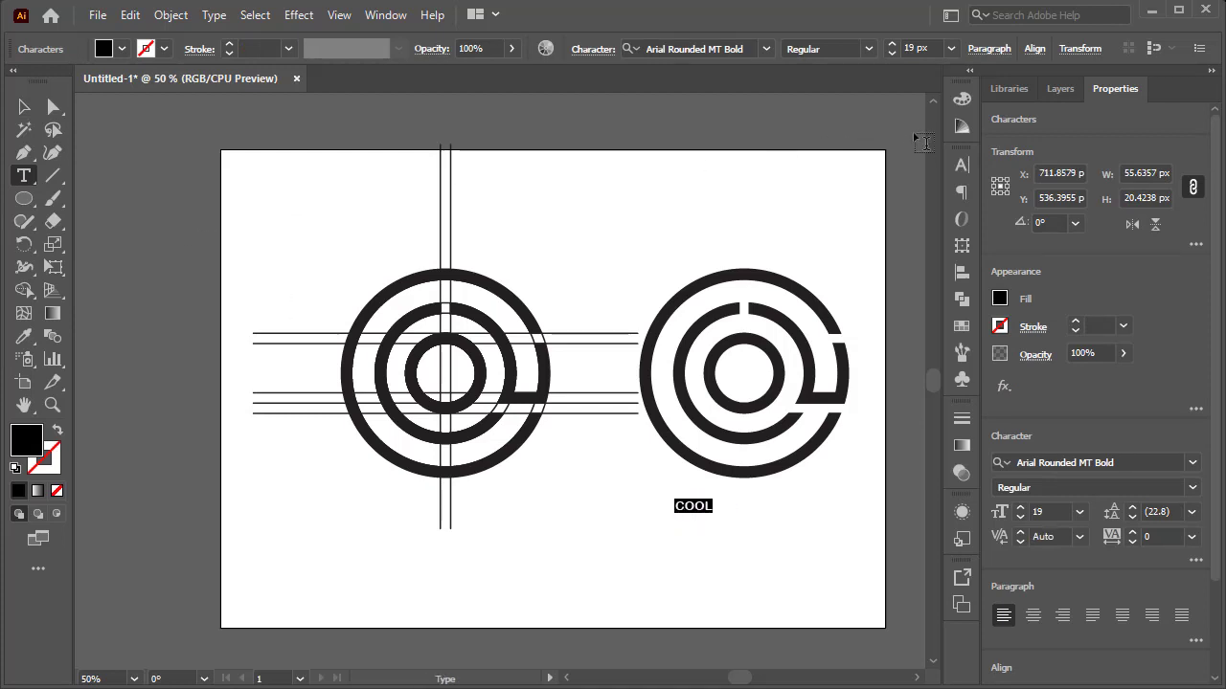
click(968, 166)
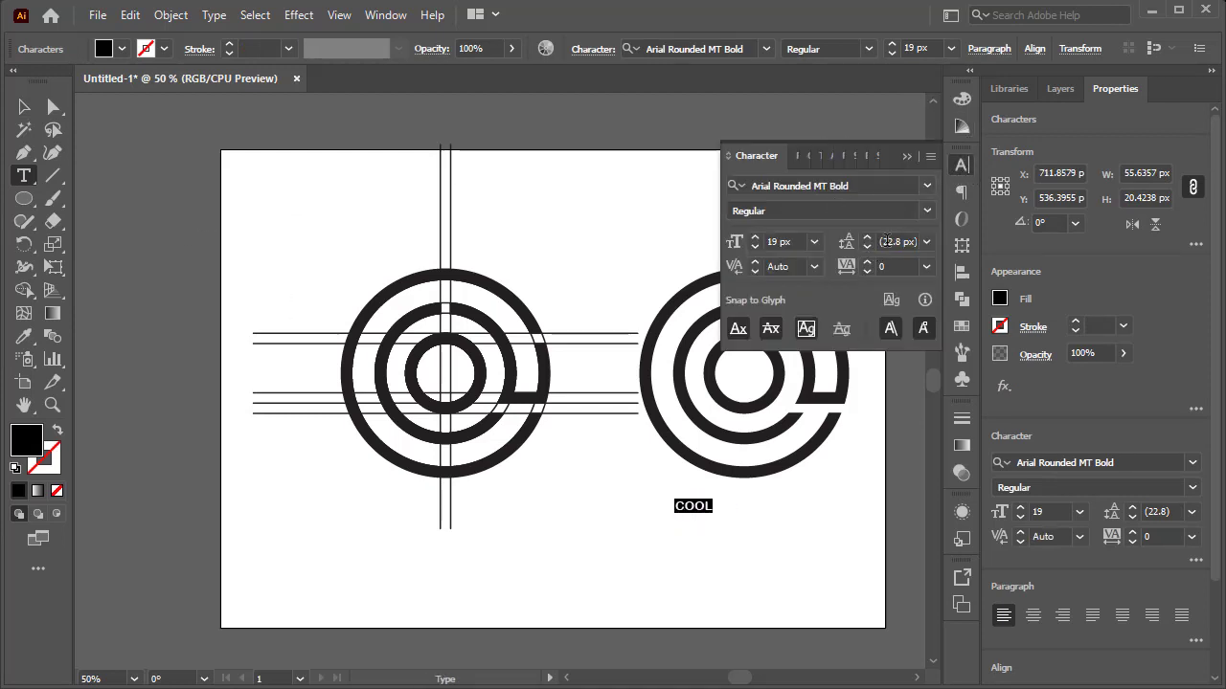
click(888, 240)
click(767, 241)
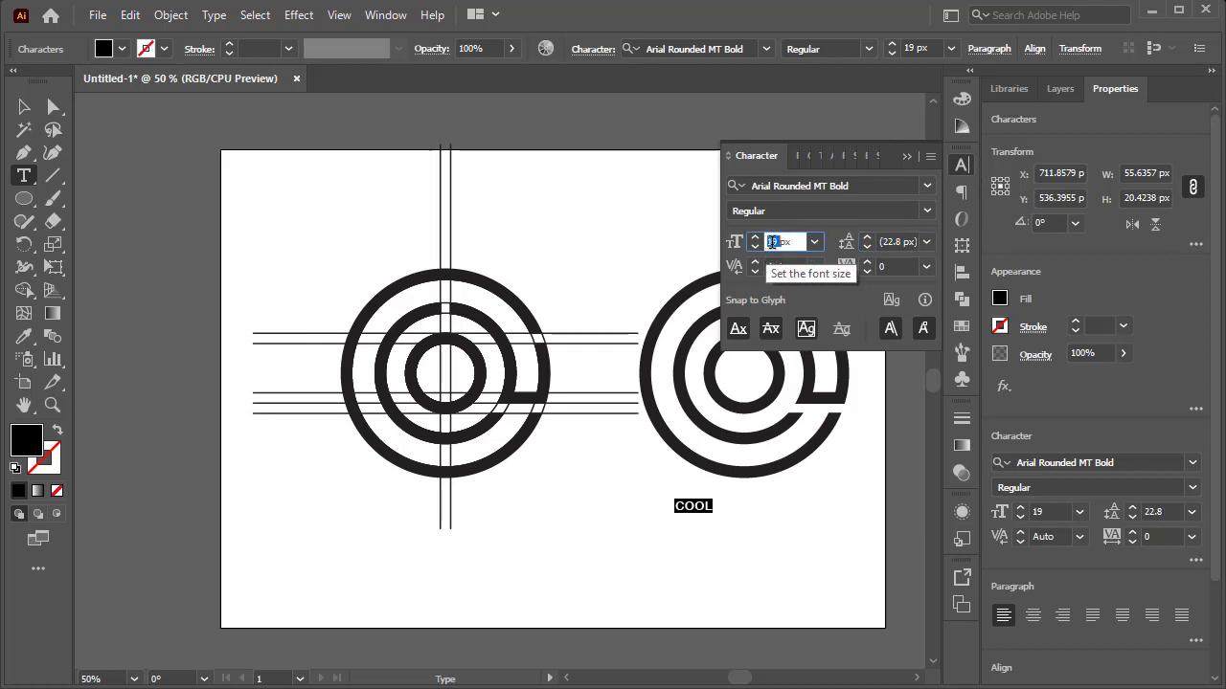
text(35)
key(Return)
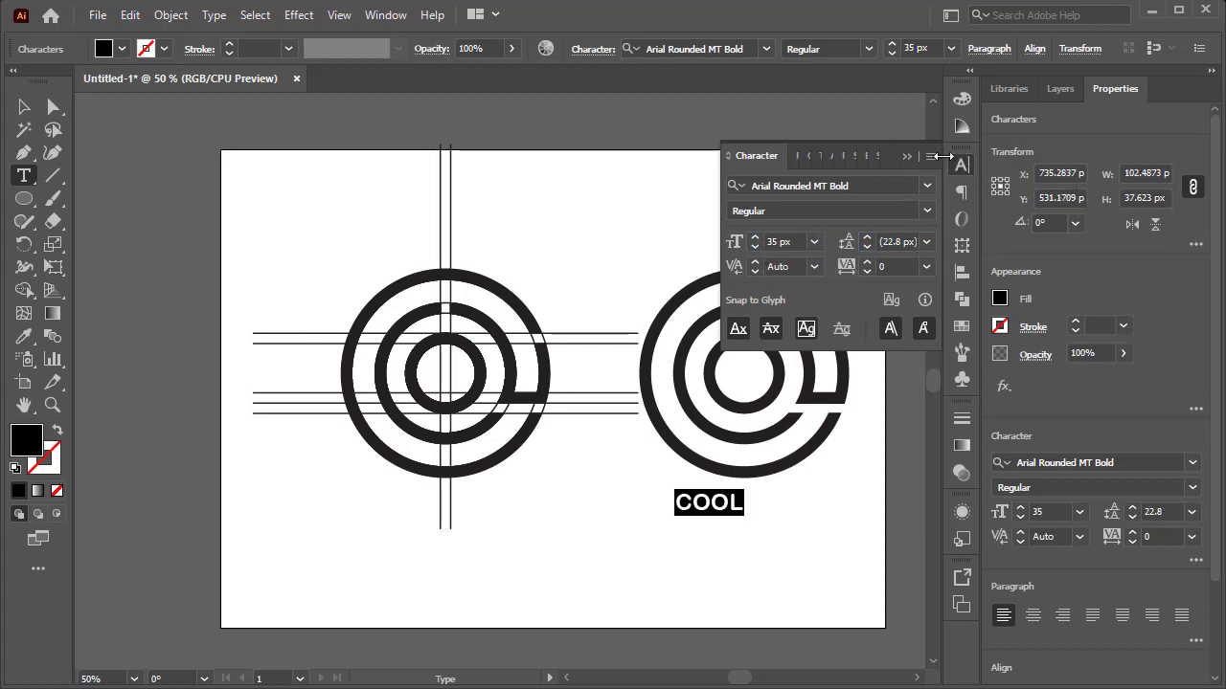
double_click(774, 242)
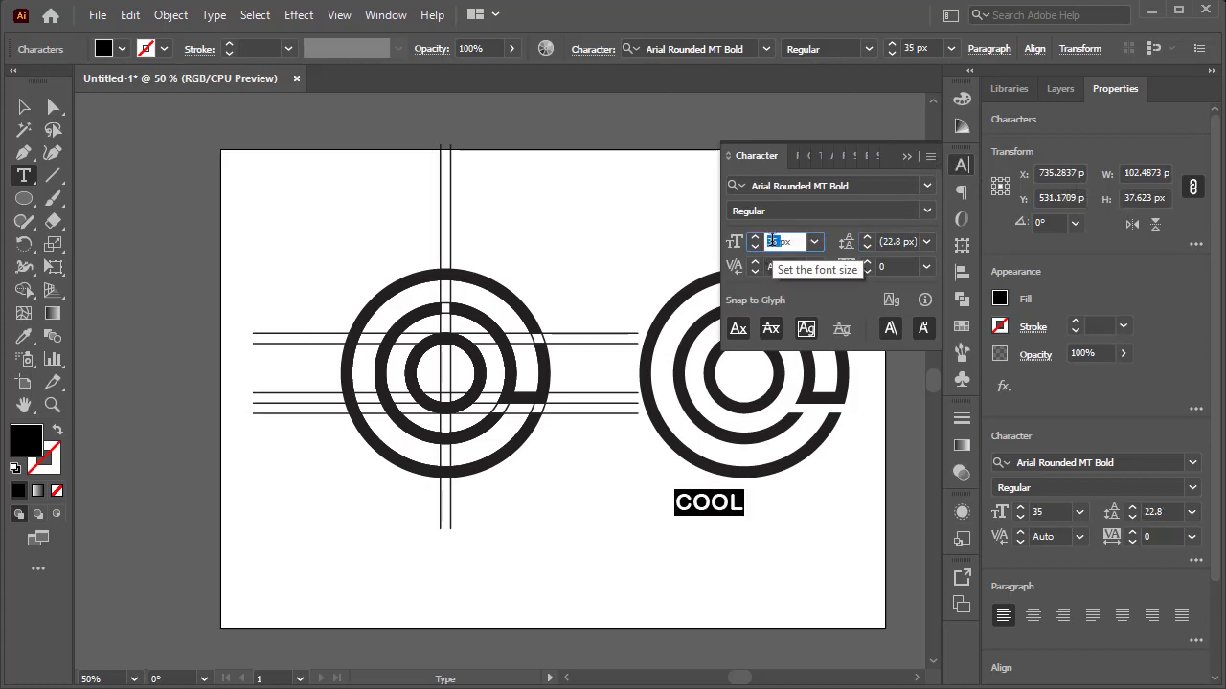
key(Return)
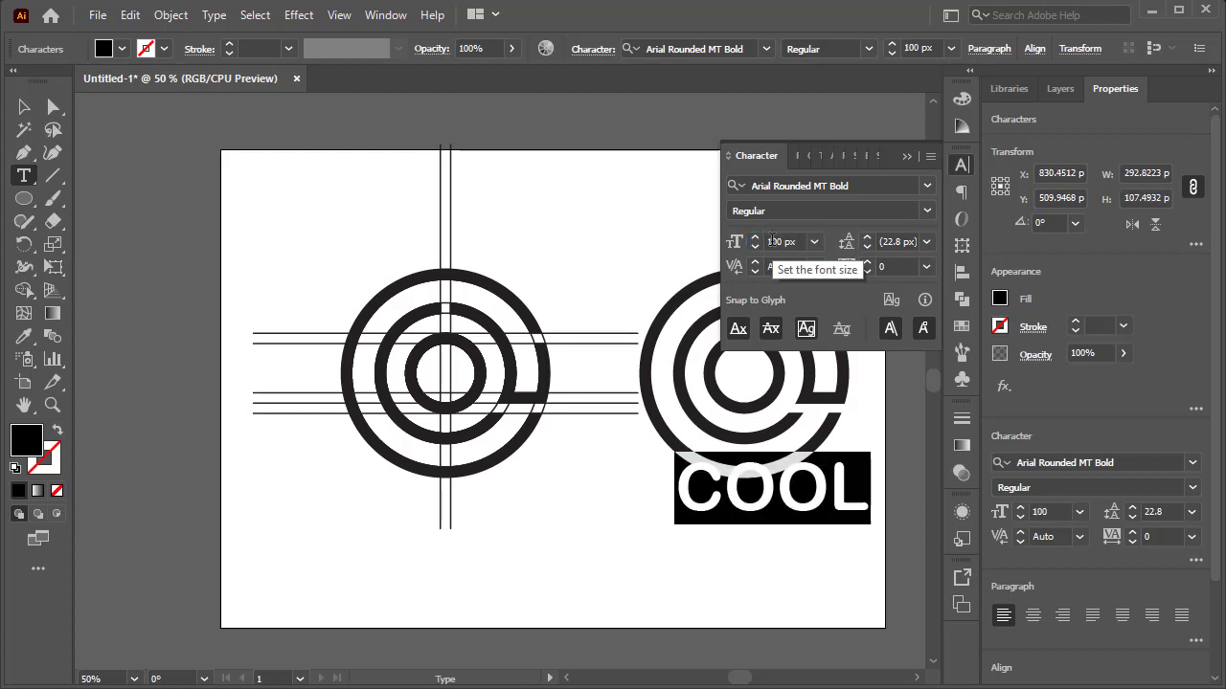
Step: Change the COOL text's font to Oswald Regular and finish editing the text
click(927, 186)
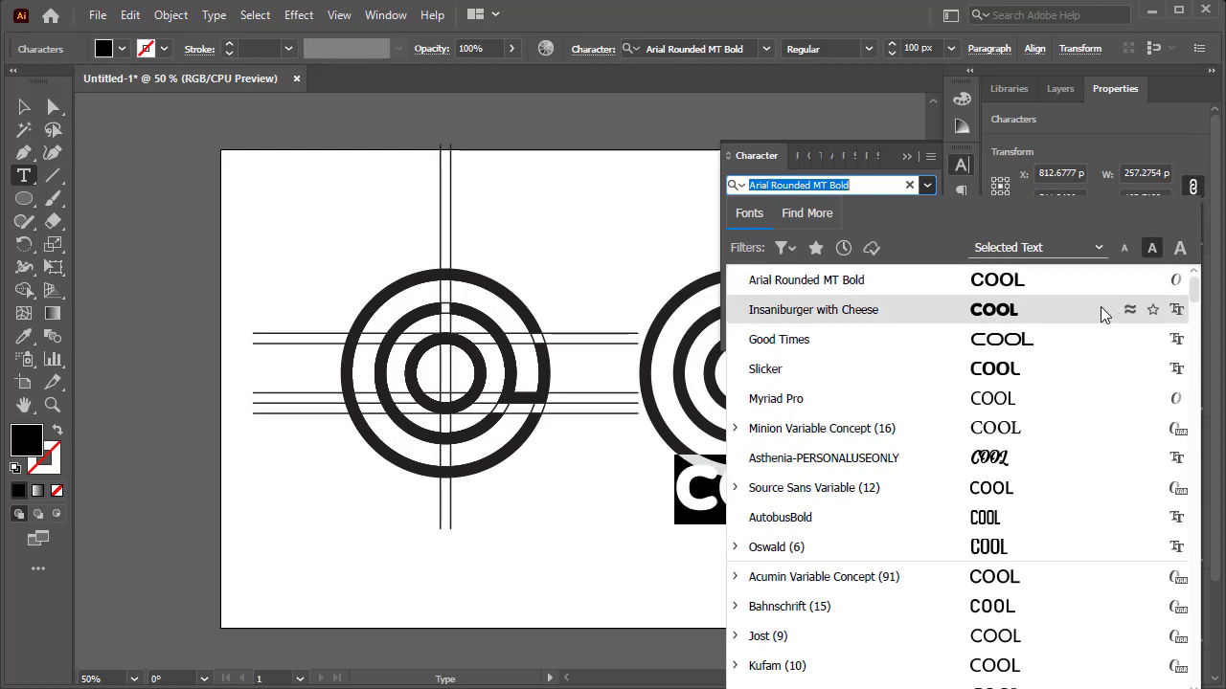
click(986, 547)
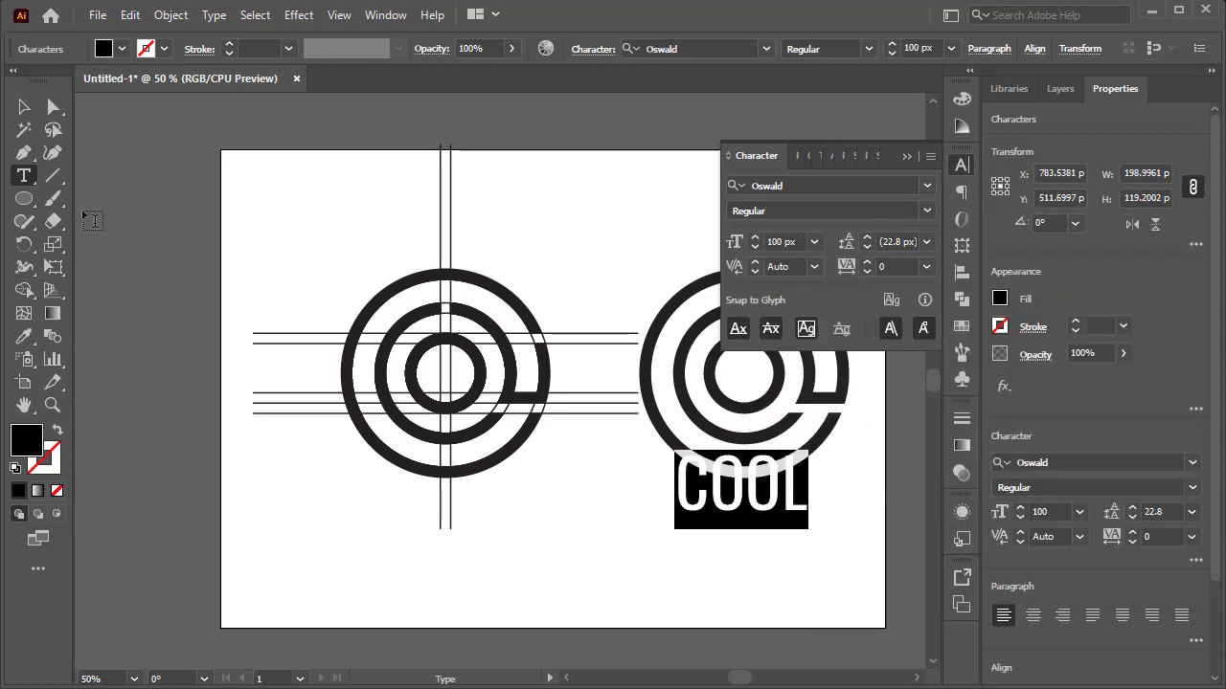
click(26, 99)
click(901, 162)
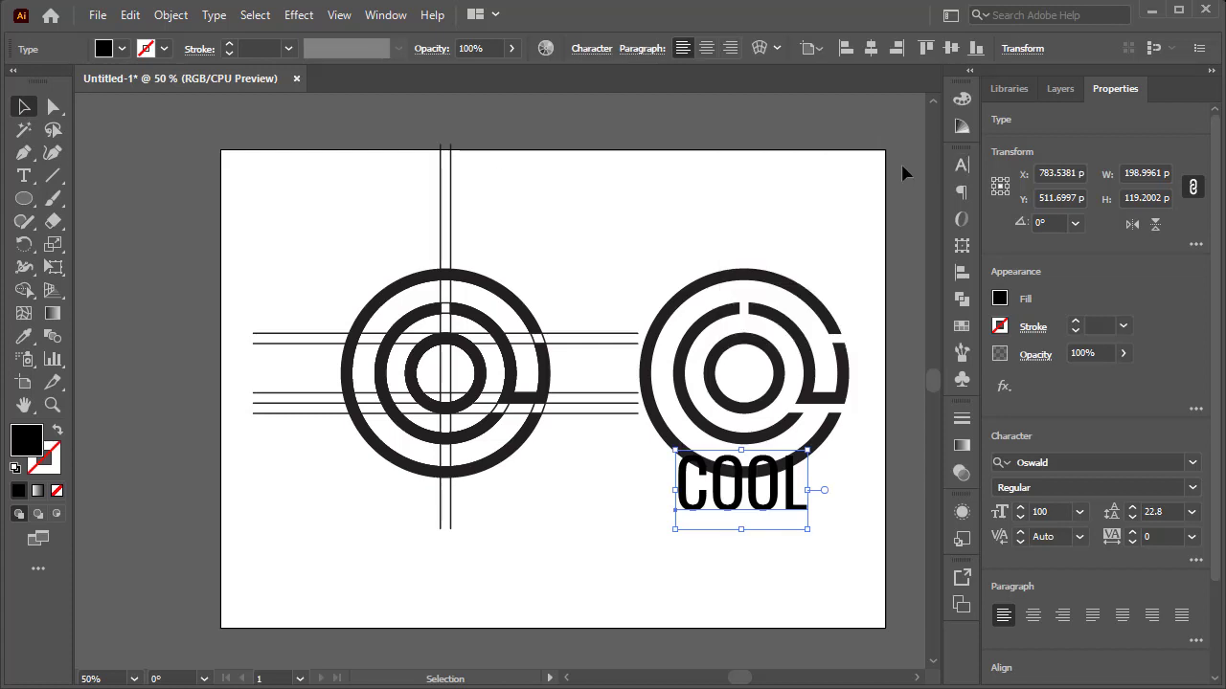
Step: Move the COOL text clear beneath the clean ring mark, fill it with the rings' soft black swatch, and deselect it
drag(792, 496, 802, 536)
click(122, 48)
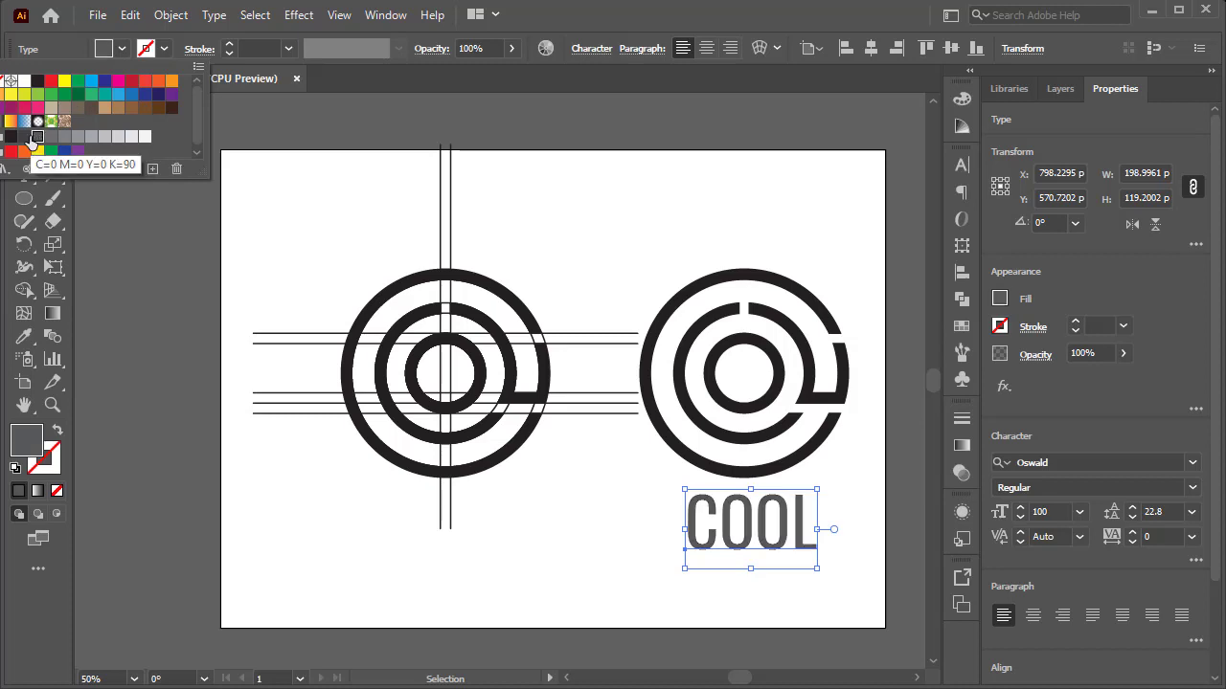
click(24, 139)
click(13, 139)
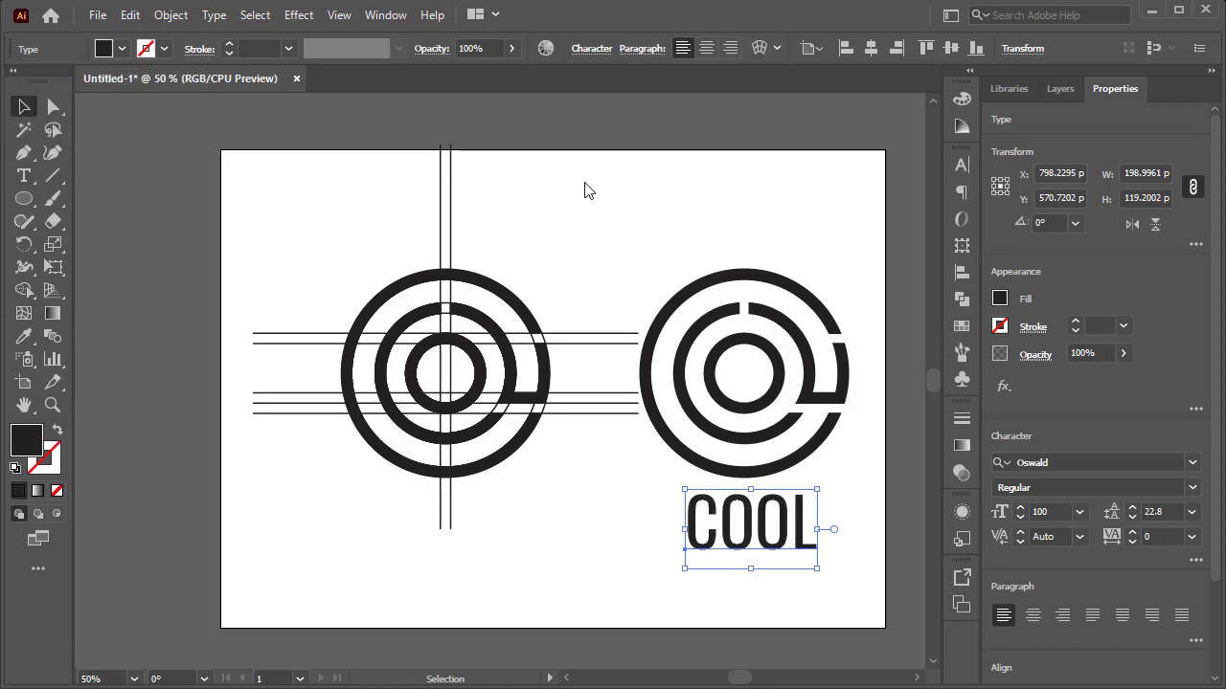
click(593, 194)
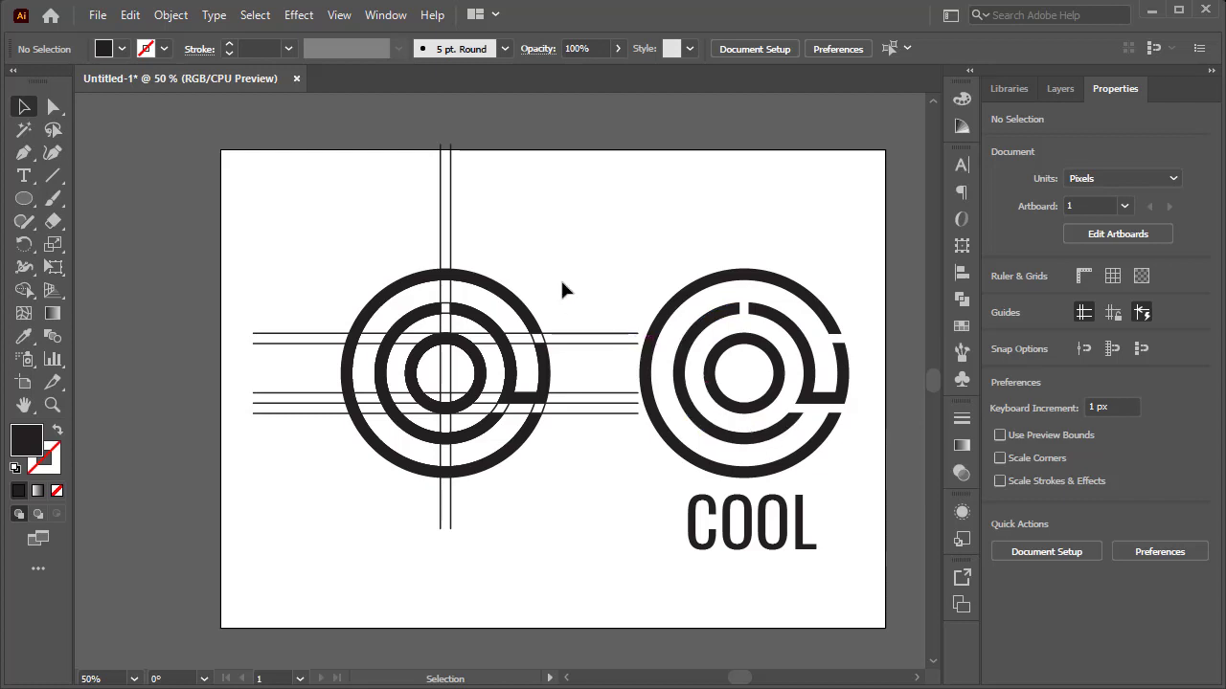